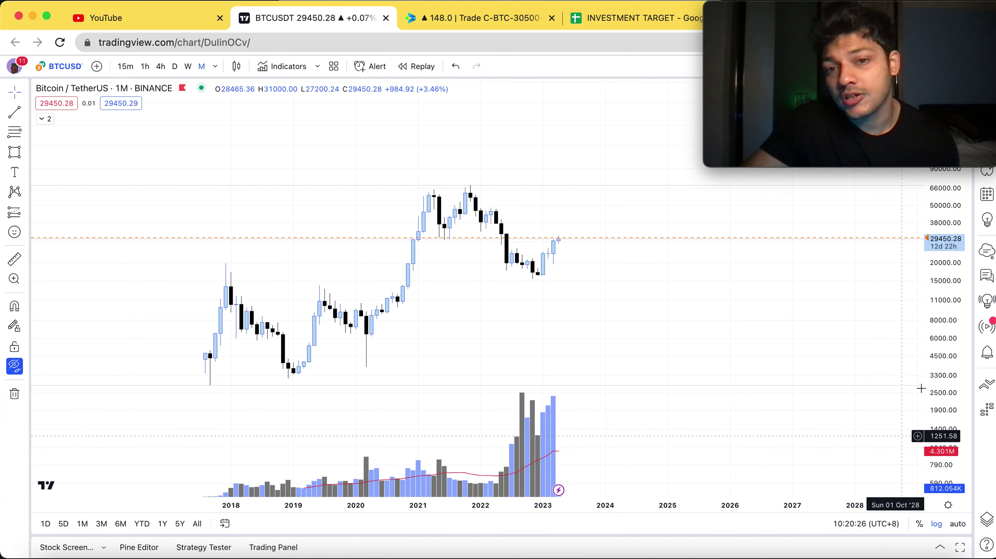
Step: Switch the Bitcoin/TetherUS chart from monthly to weekly (1W) candles
drag(941, 353, 943, 327)
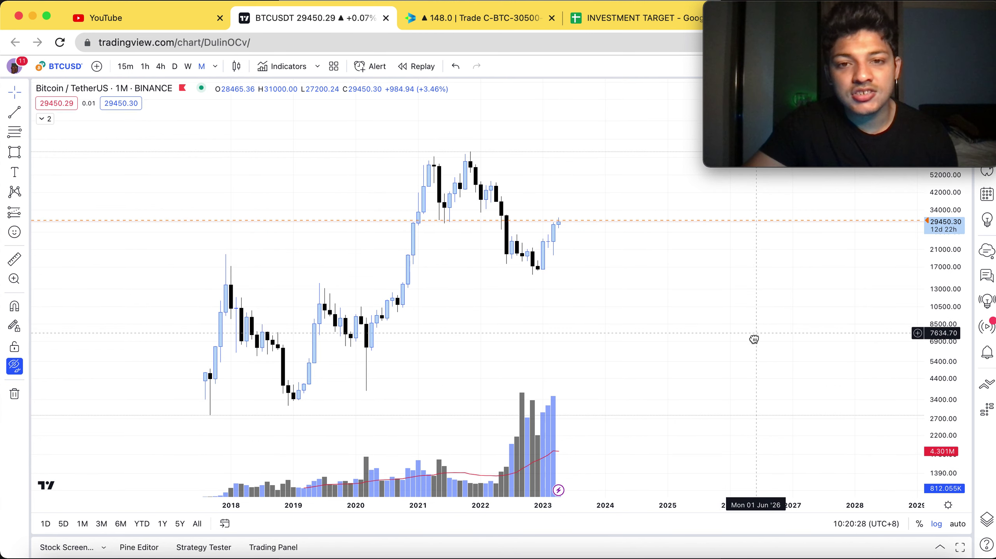
drag(754, 339, 713, 353)
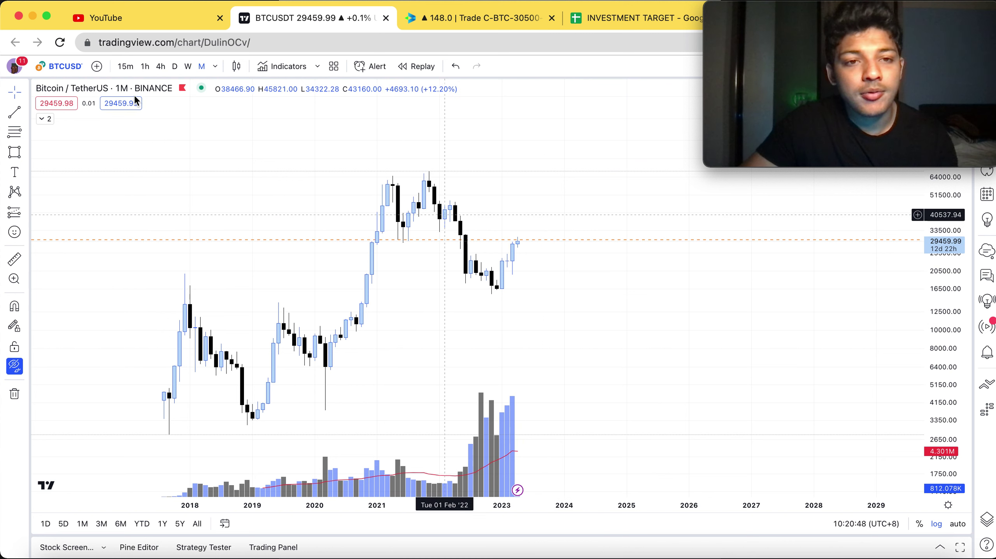
click(186, 67)
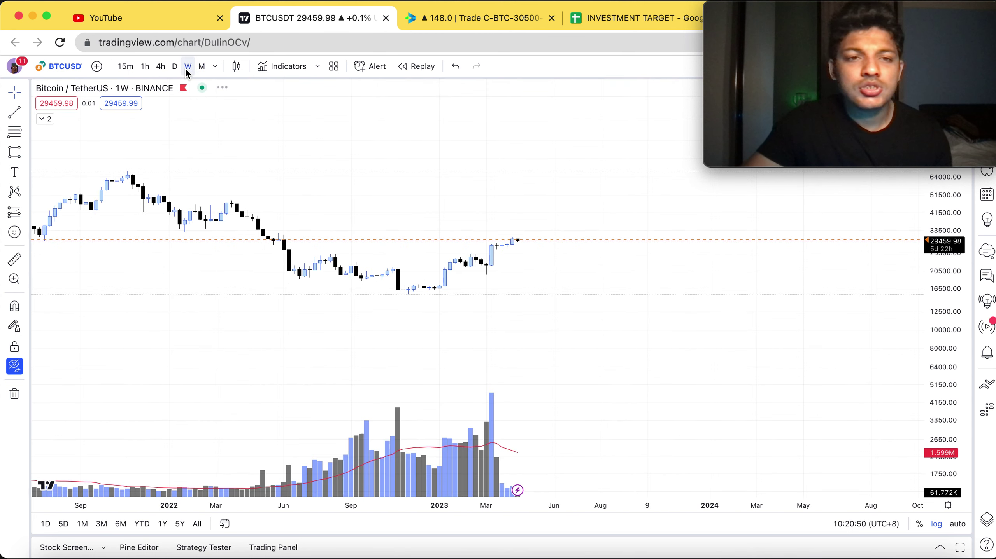
Step: Zoom out and pan the weekly chart to show history back to 2020 with the moving average
scroll(643, 326, down, 3)
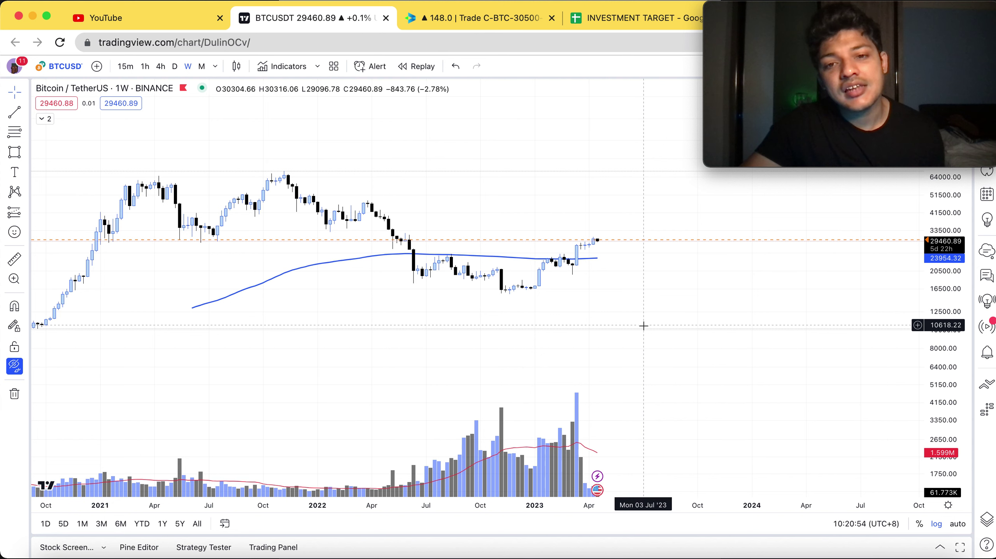
scroll(643, 326, down, 3)
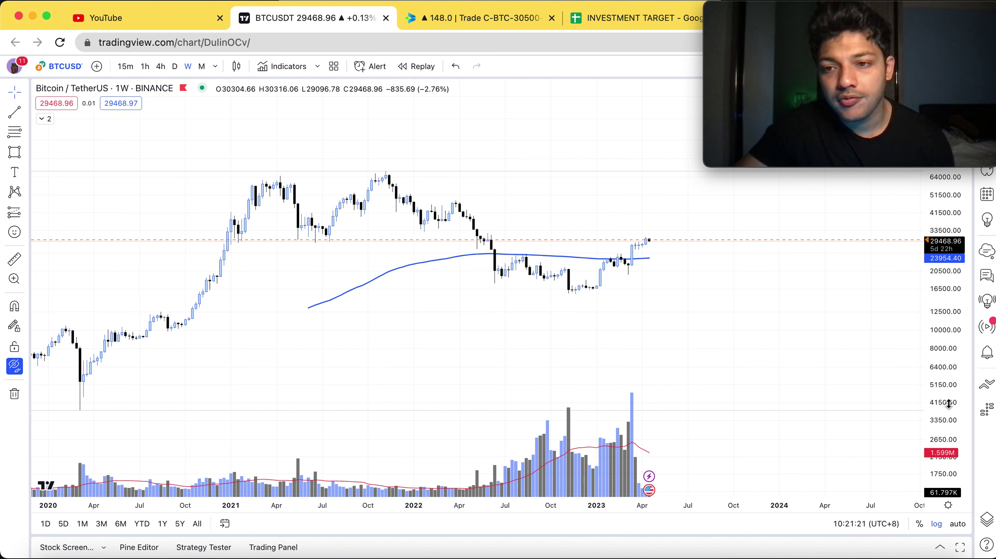
drag(731, 325, 696, 358)
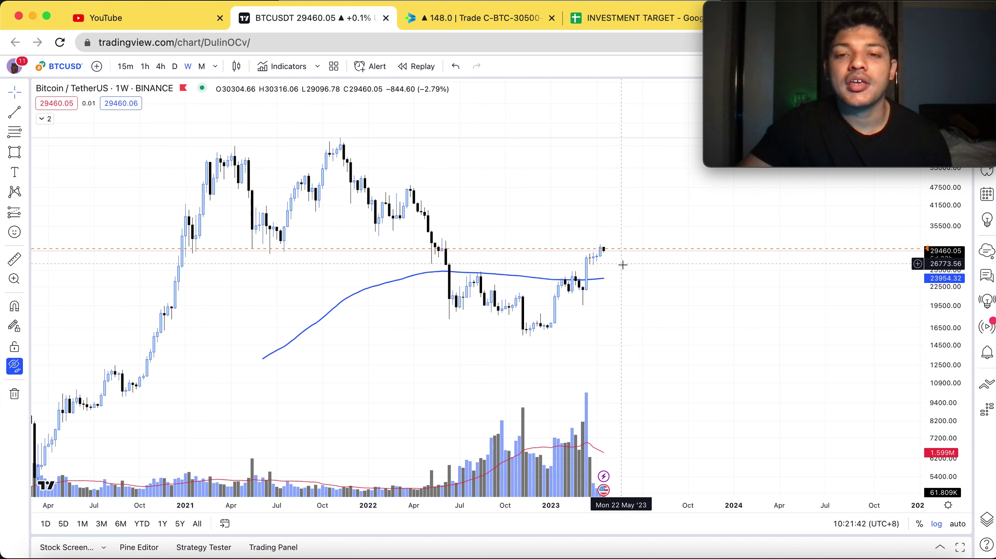
Step: Switch to daily (1D) candles and refit the price scale
click(174, 68)
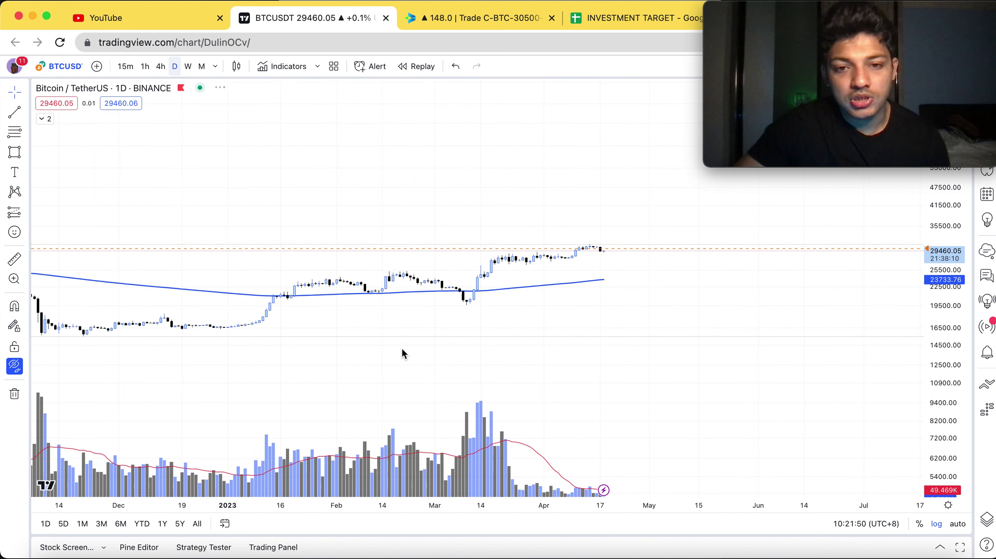
scroll(678, 378, down, 2)
scroll(680, 378, down, 1)
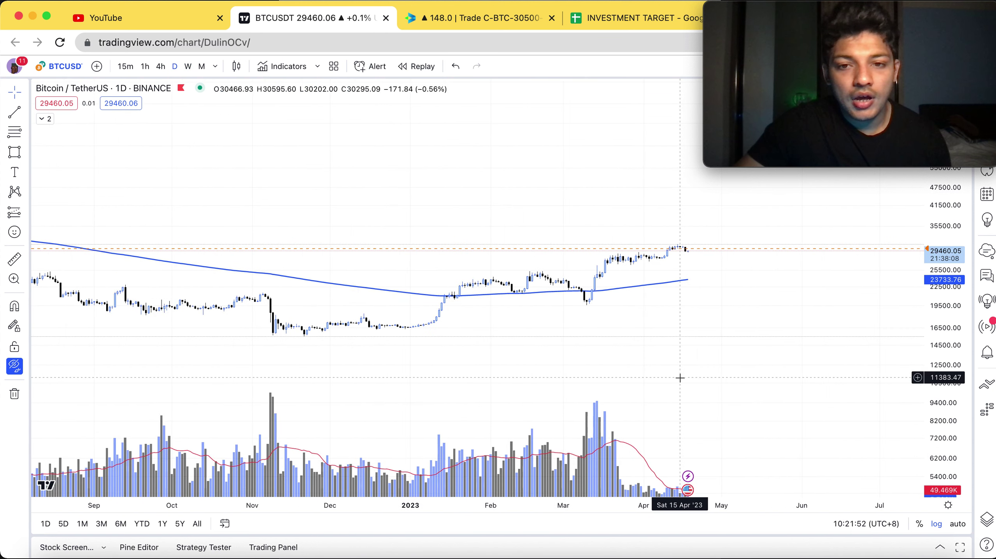
drag(941, 380, 913, 219)
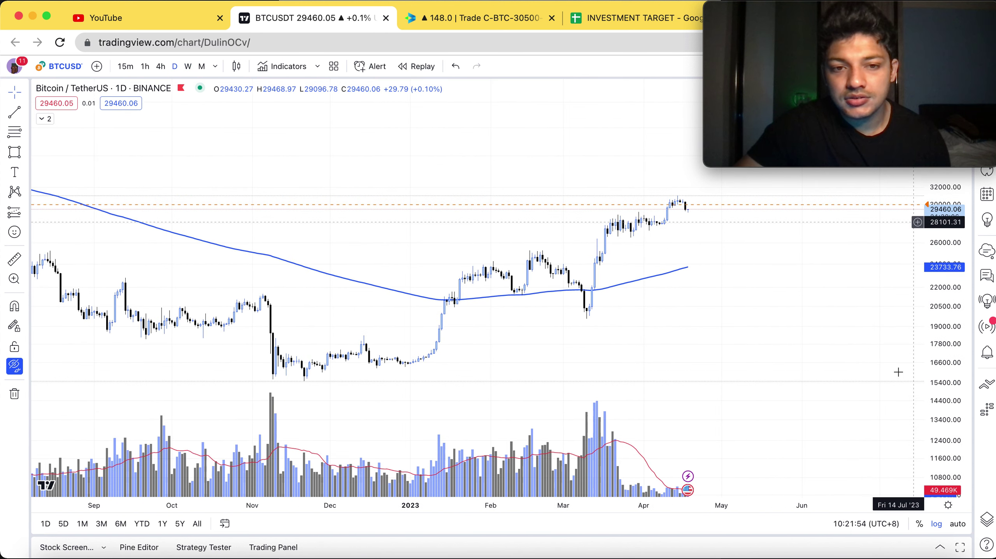
double_click(951, 289)
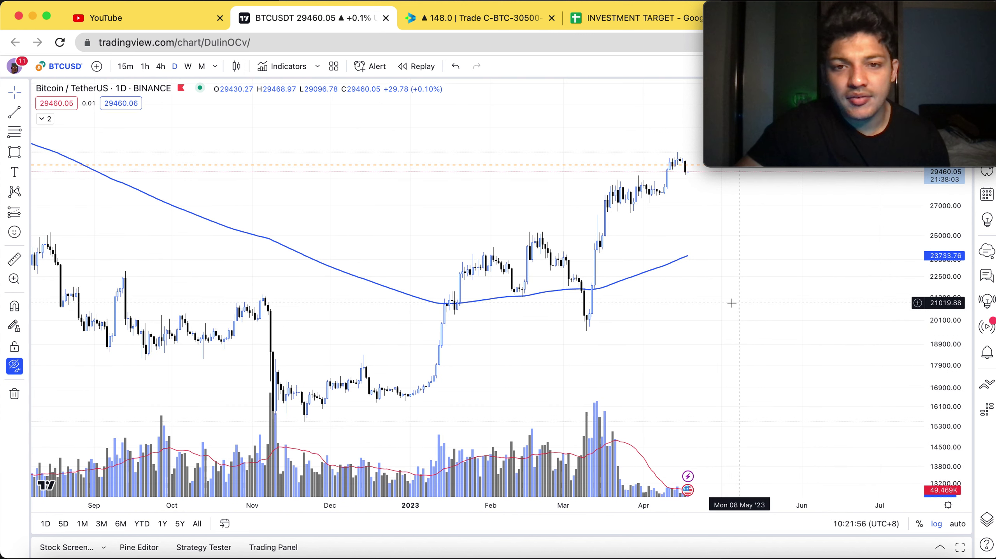
scroll(730, 303, up, 3)
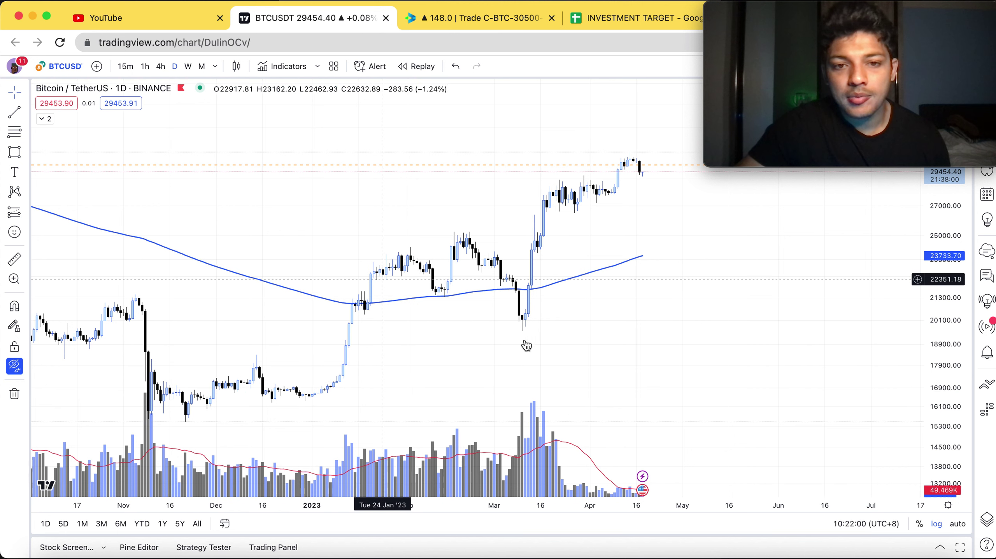
Step: Pan the daily chart to frame the January rally up to the mid-April high near 30000
drag(467, 393, 363, 345)
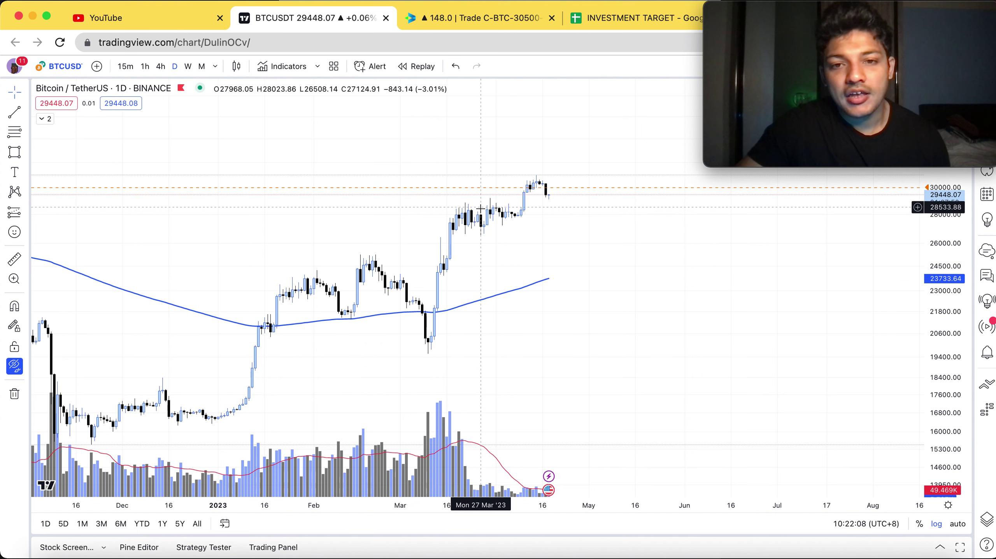
drag(539, 262, 475, 304)
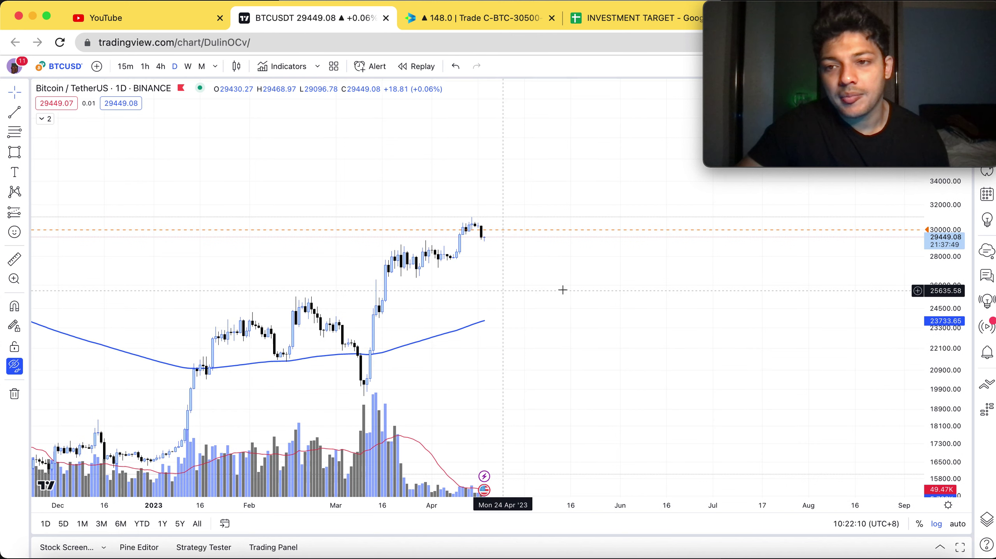
double_click(936, 369)
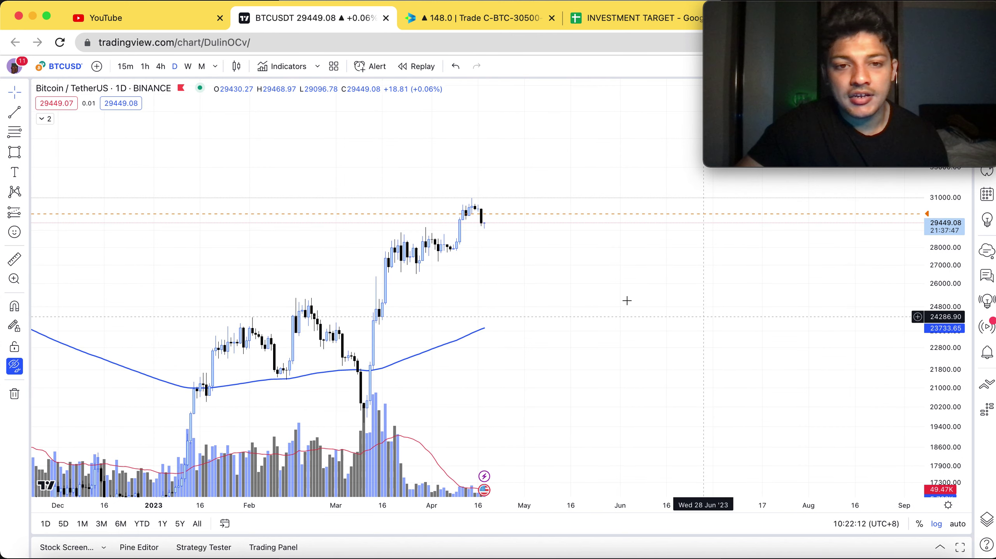
scroll(508, 279, up, 2)
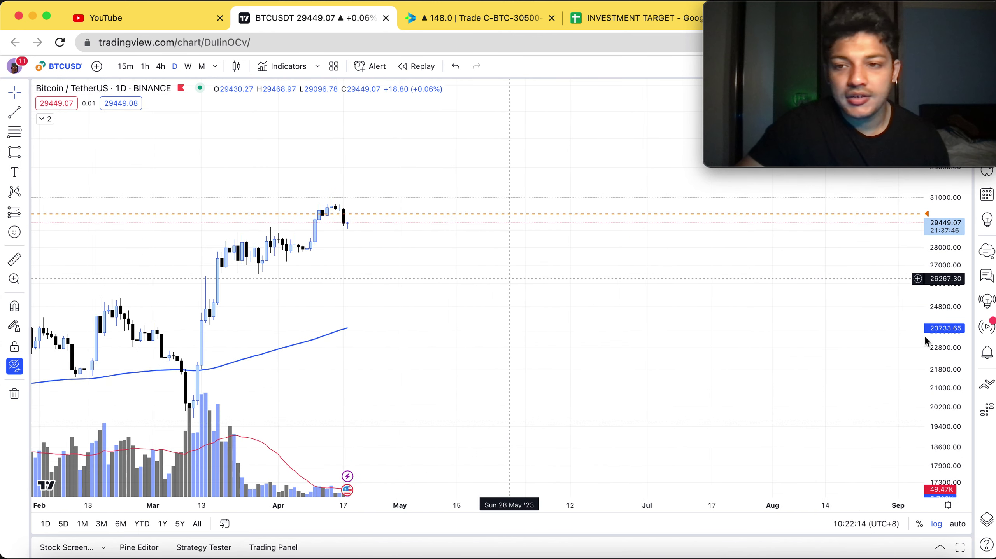
scroll(588, 319, down, 1)
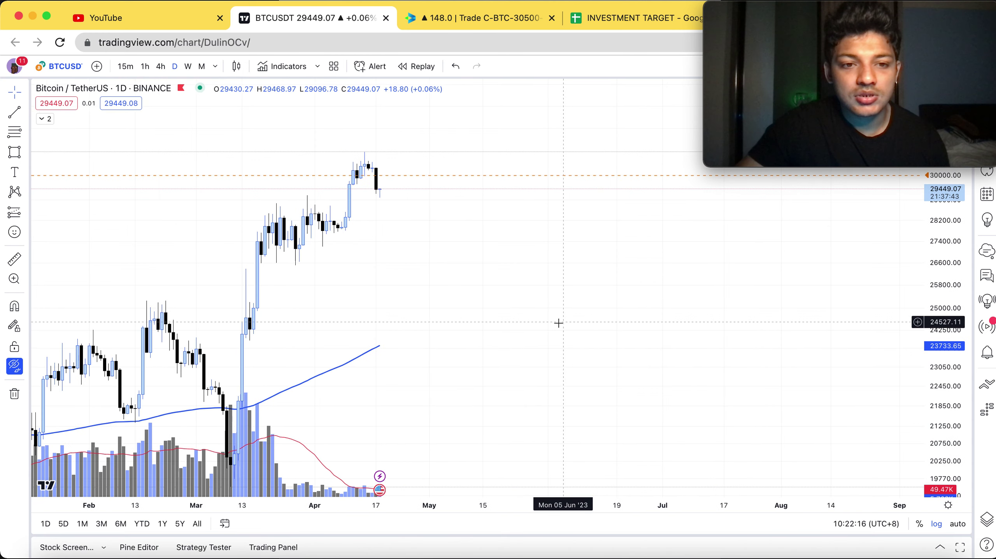
drag(571, 313, 689, 297)
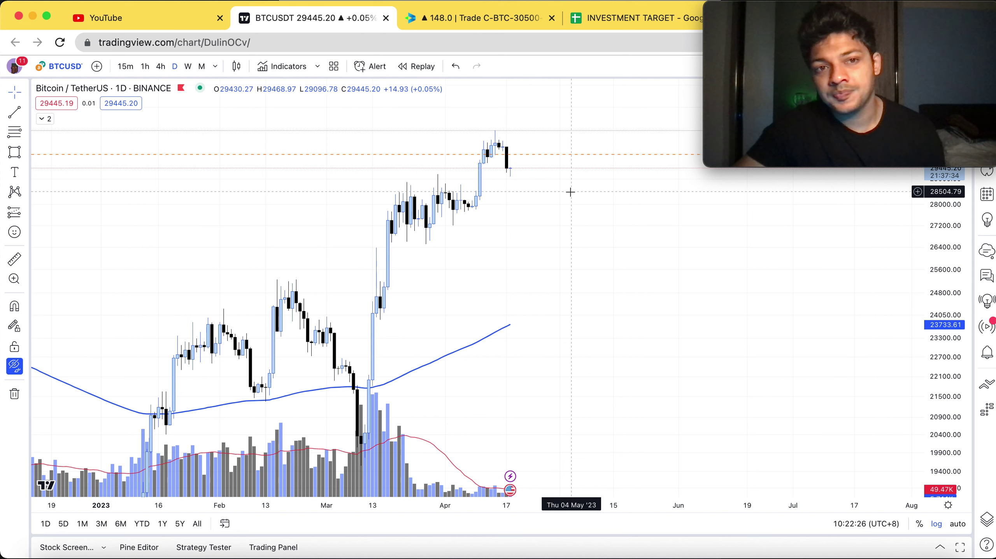
Step: Switch to 4-hour (4h) candles and stretch the price scale over recent candles
click(160, 66)
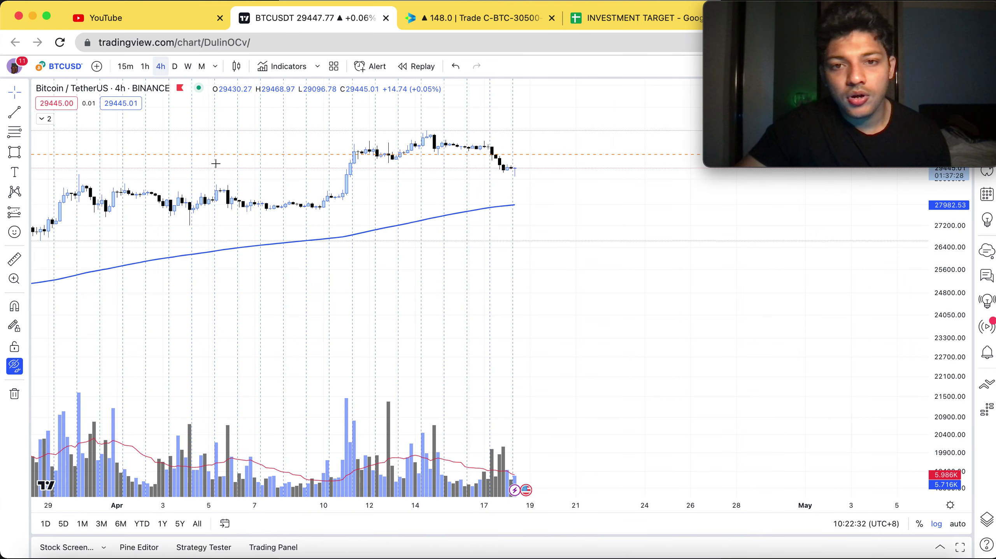
drag(755, 354, 876, 381)
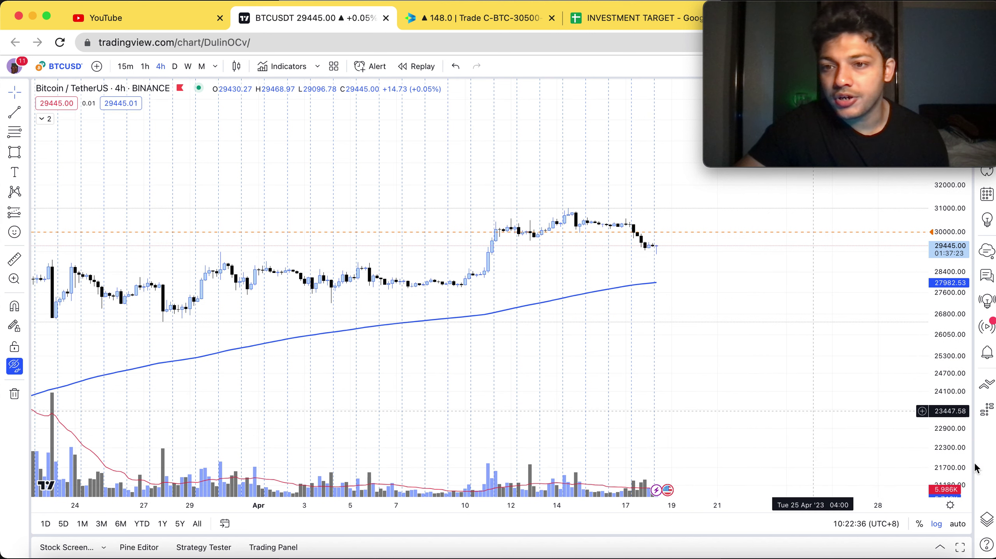
drag(954, 427, 842, 346)
drag(852, 414, 851, 435)
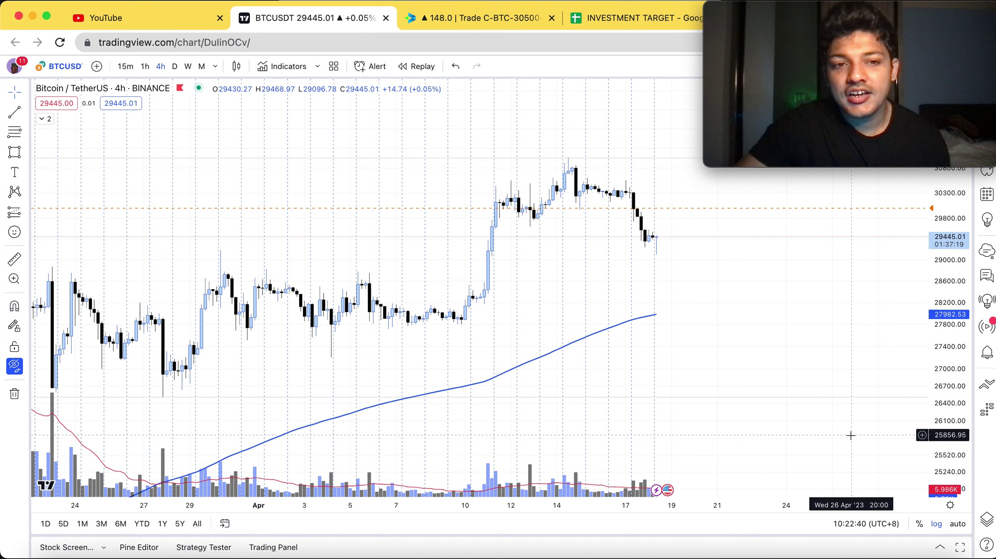
drag(953, 309, 951, 305)
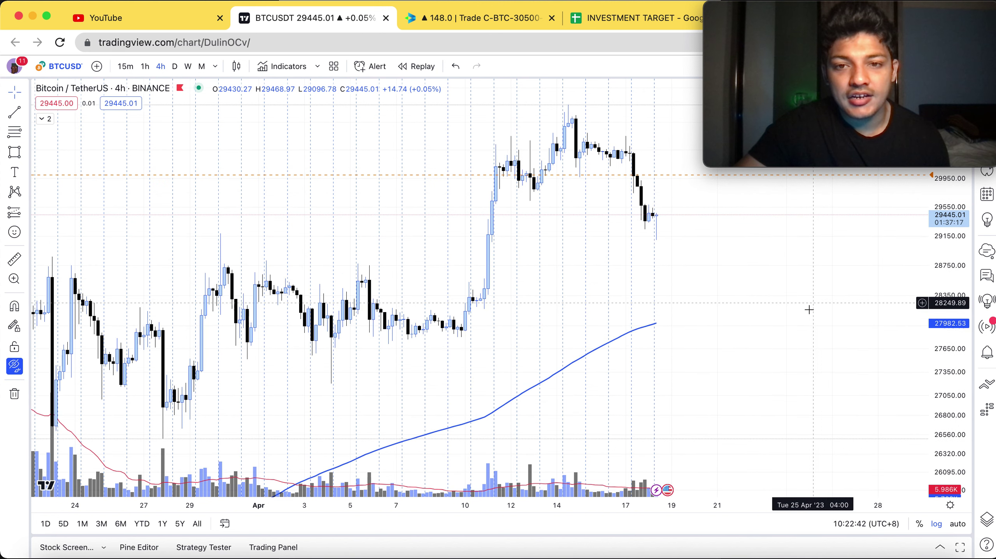
drag(818, 333, 874, 362)
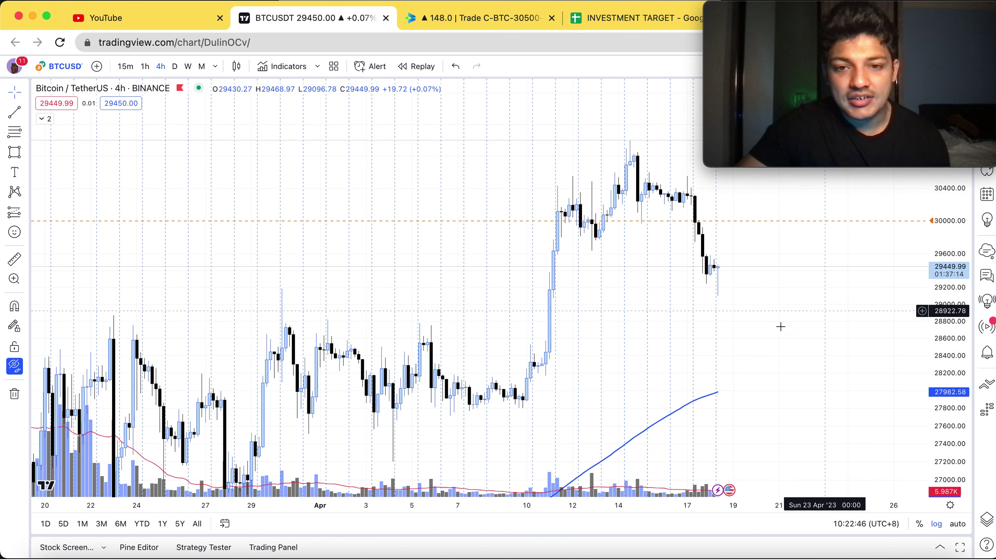
Step: Zoom and pan to frame mid-March through April 18 price action around 29450
scroll(773, 329, up, 2)
scroll(770, 331, up, 2)
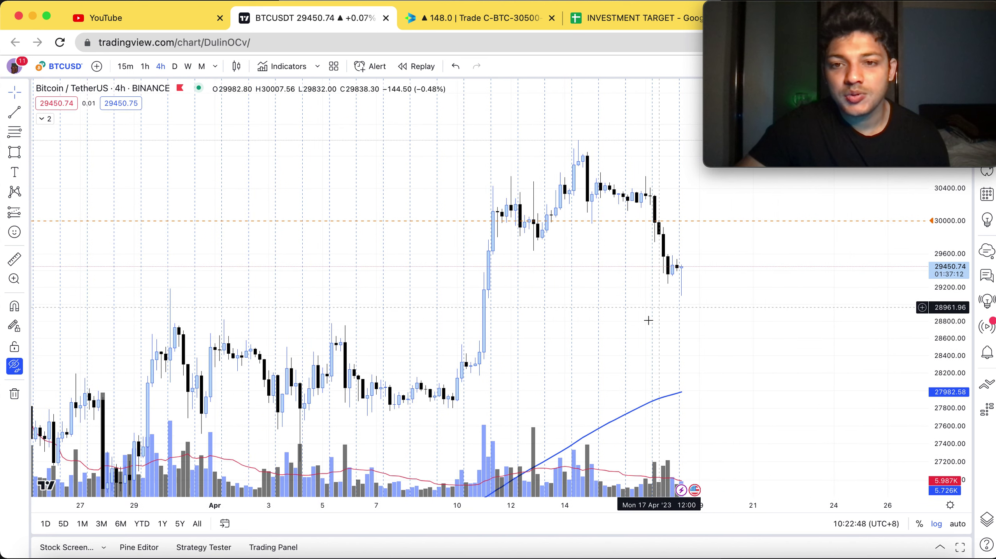
drag(811, 327, 854, 341)
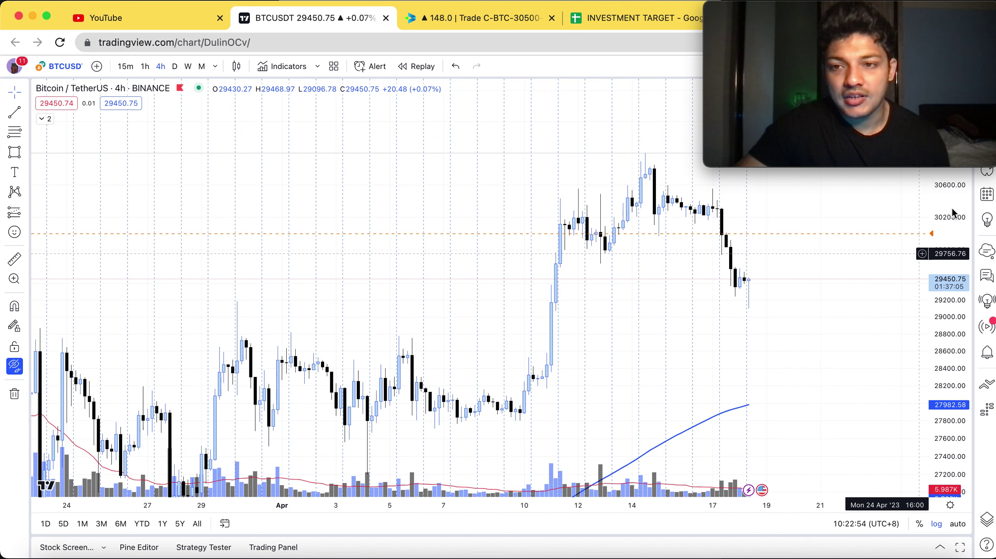
drag(951, 238, 894, 324)
scroll(810, 344, down, 2)
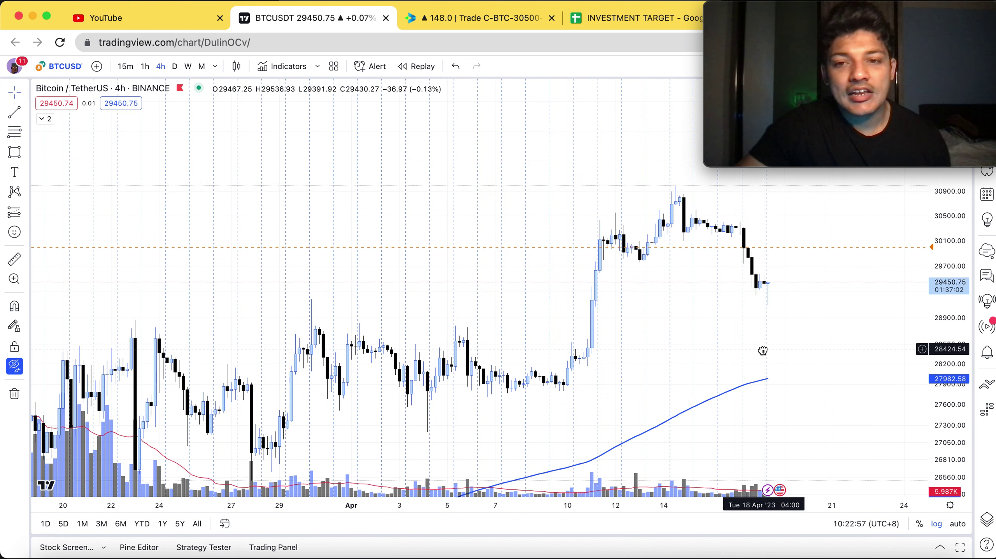
drag(763, 349, 793, 346)
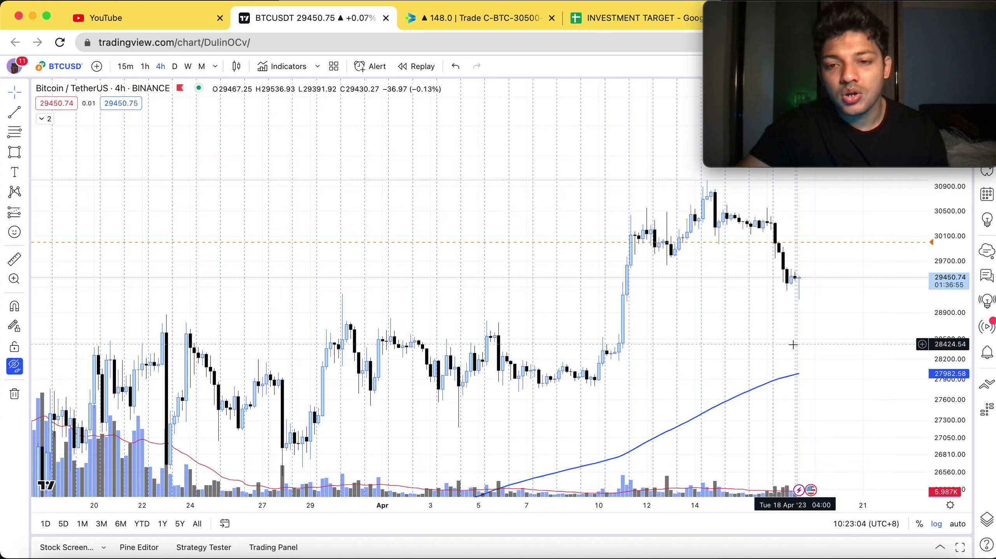
scroll(793, 344, down, 1)
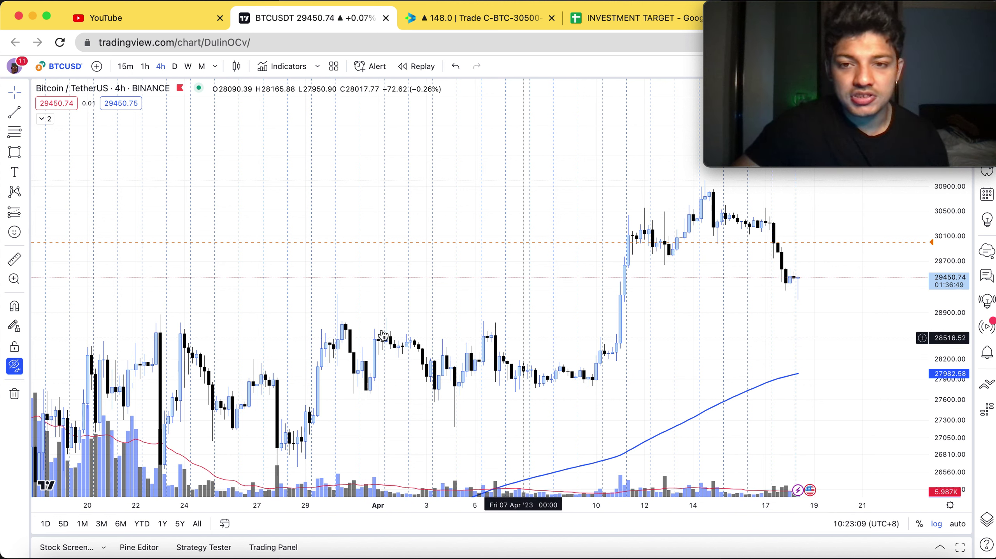
scroll(407, 335, up, 1)
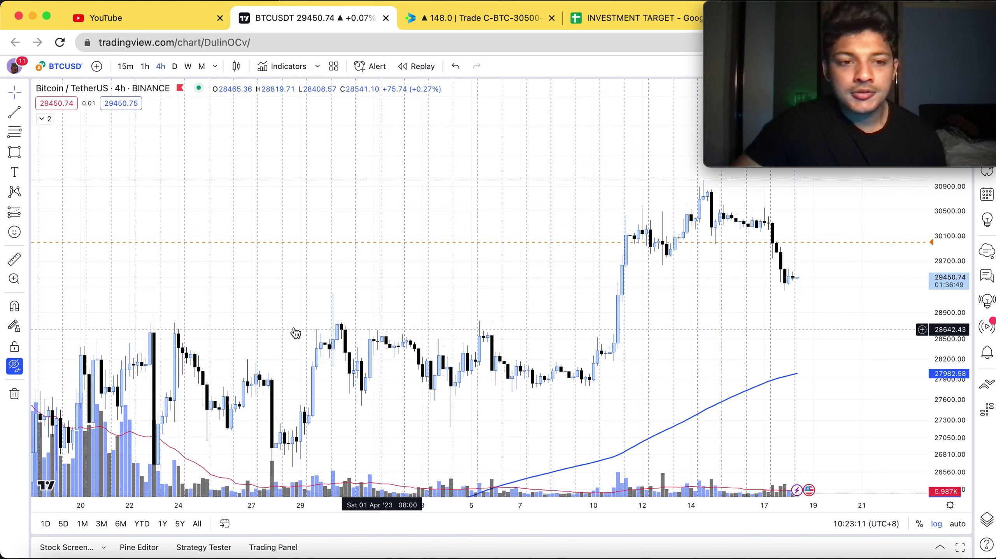
Step: Show the hidden drawings and frame recent candles between the 29,000 and 30,500 levels
click(14, 370)
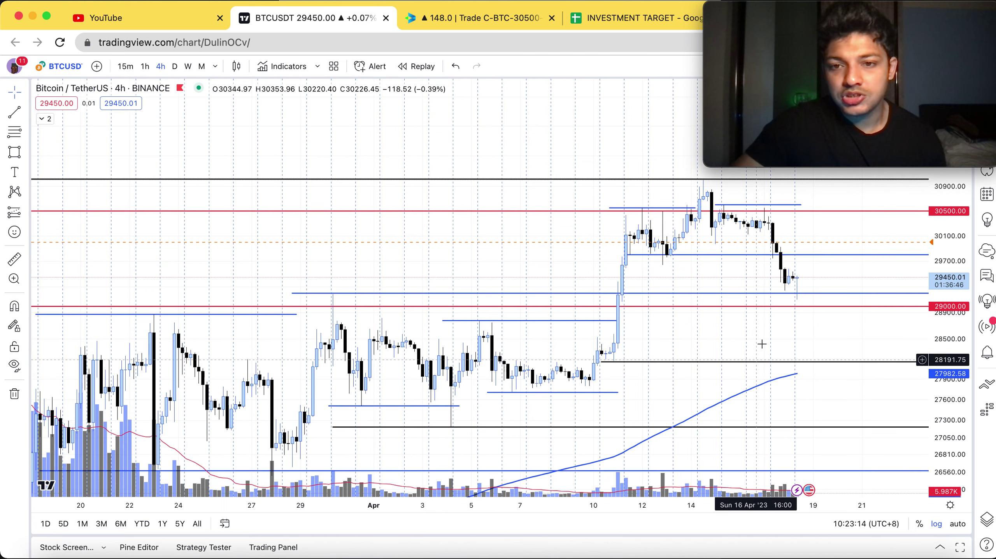
scroll(765, 315, up, 3)
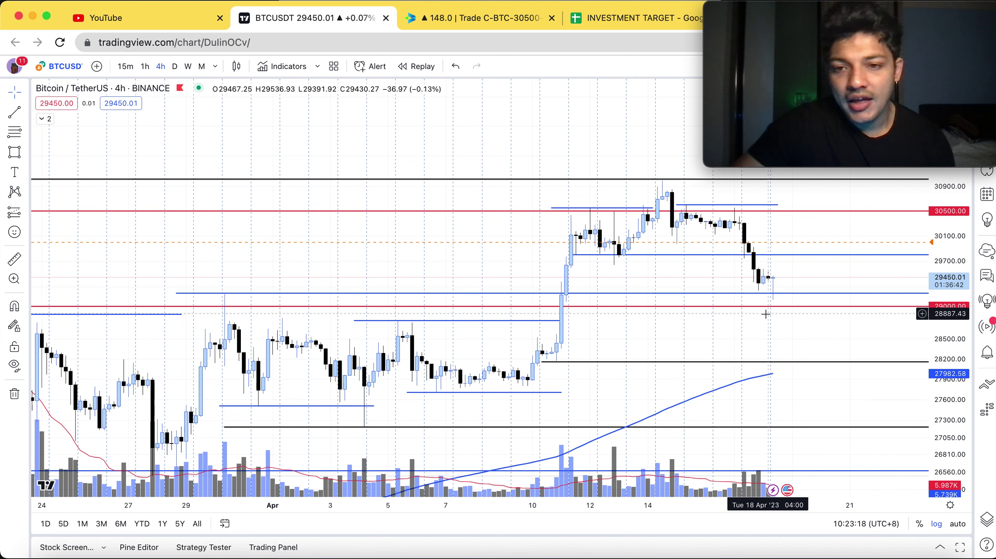
drag(942, 360, 942, 346)
drag(759, 348, 899, 318)
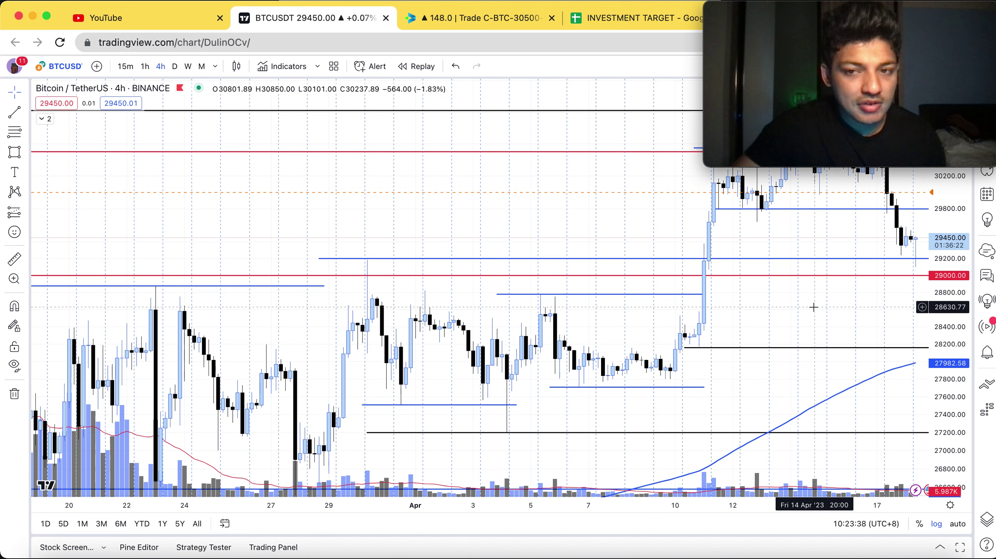
drag(633, 397, 515, 442)
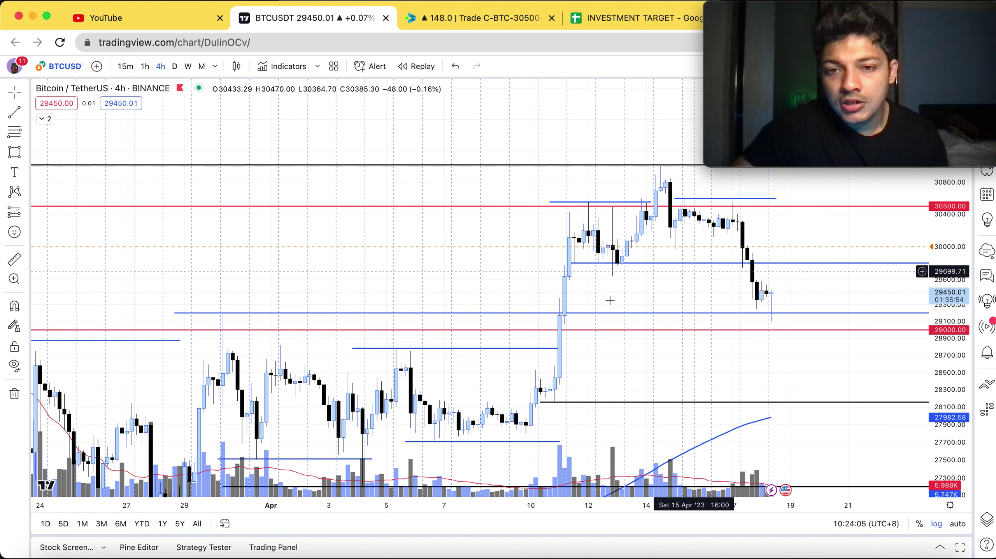
drag(610, 300, 474, 327)
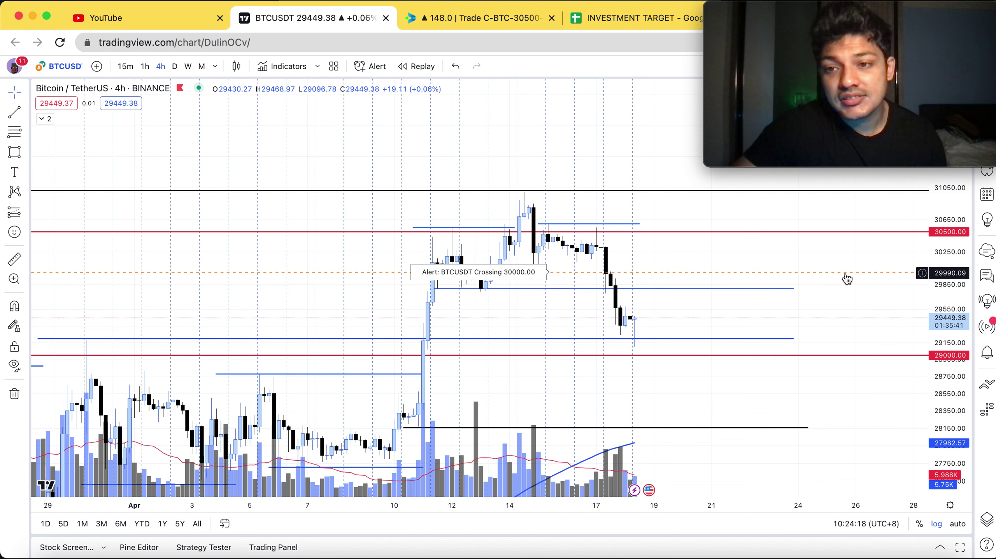
click(793, 289)
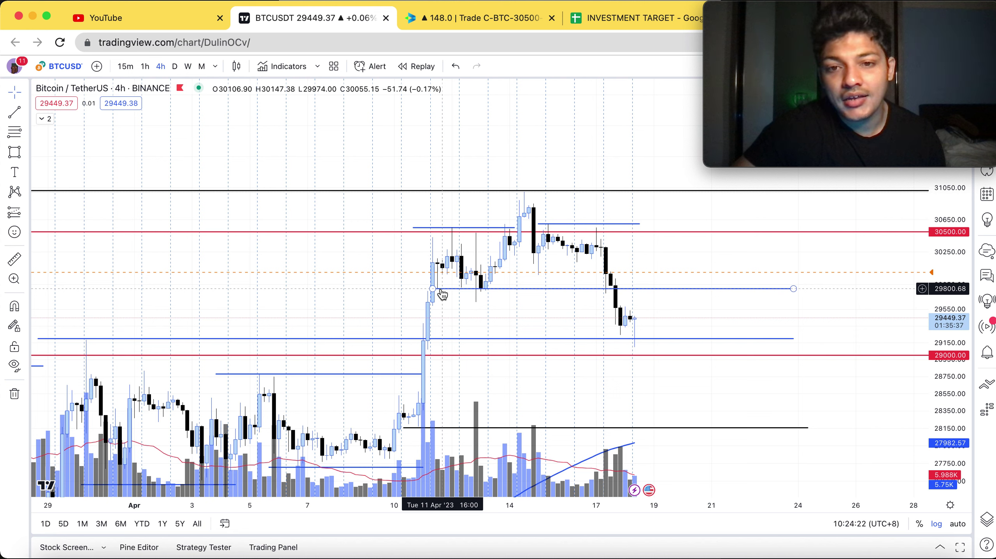
click(503, 244)
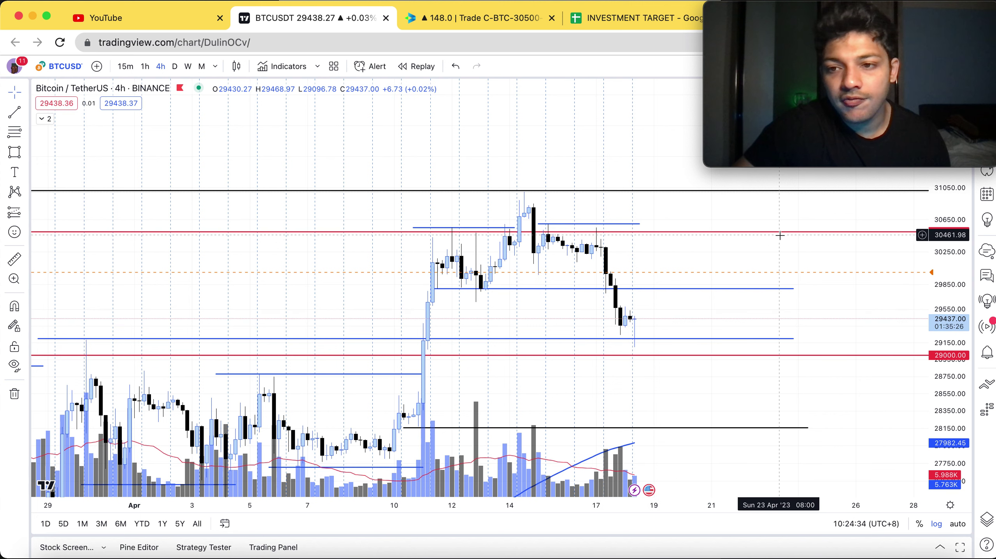
click(792, 291)
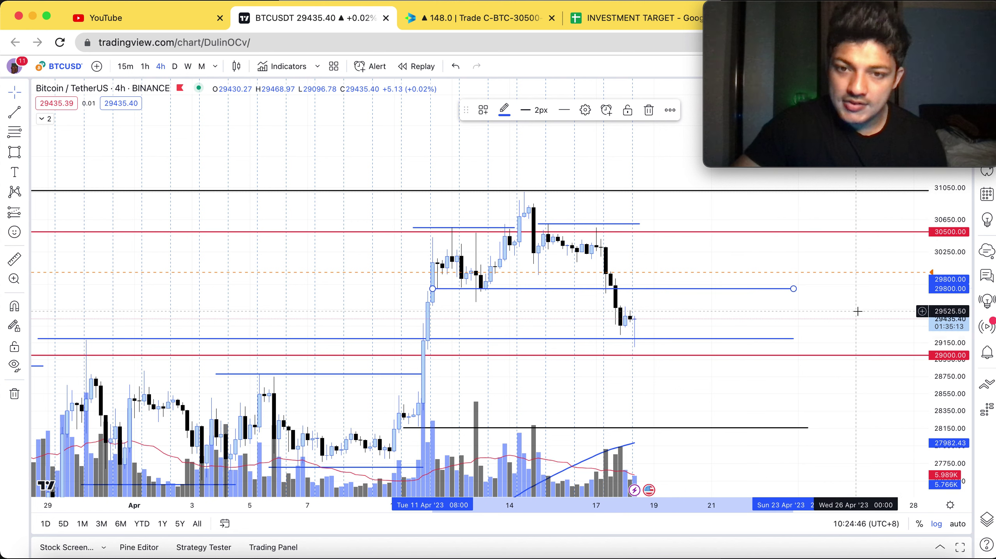
click(750, 311)
drag(691, 306, 612, 301)
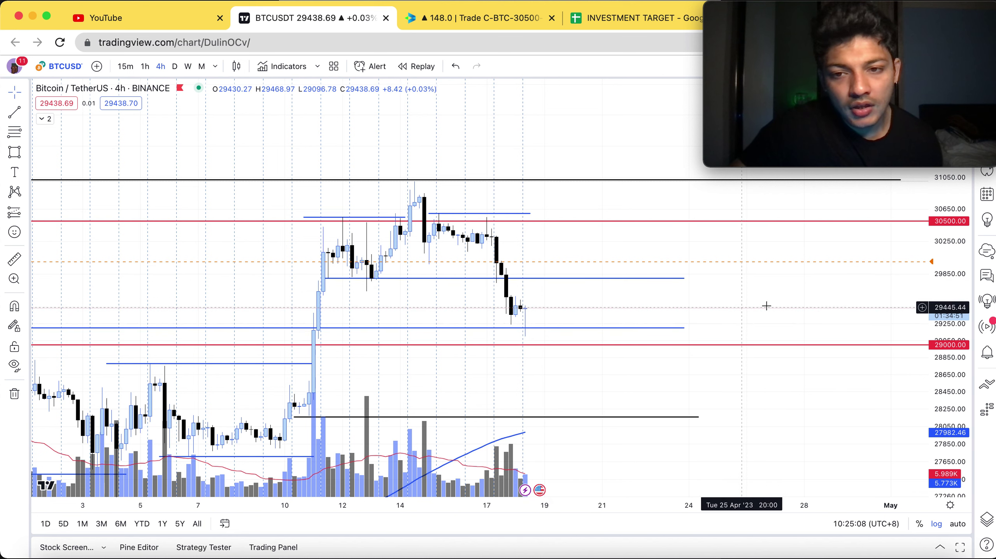
drag(724, 298, 689, 294)
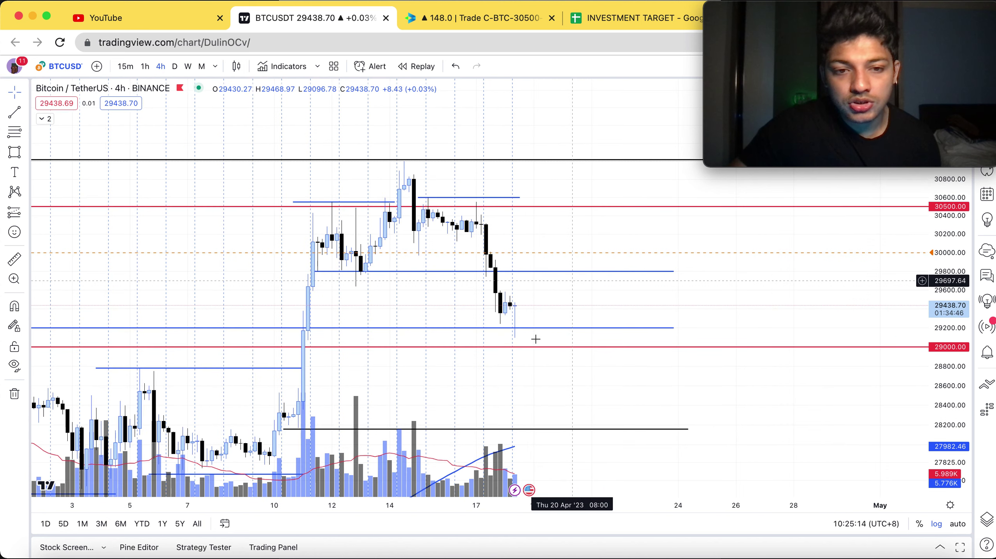
drag(687, 312, 602, 318)
scroll(687, 351, down, 2)
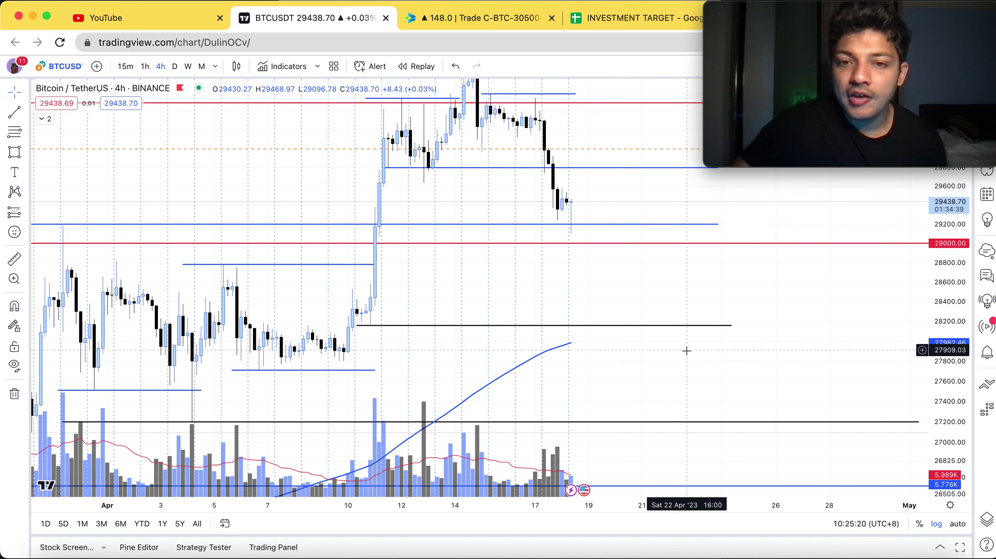
scroll(611, 349, up, 1)
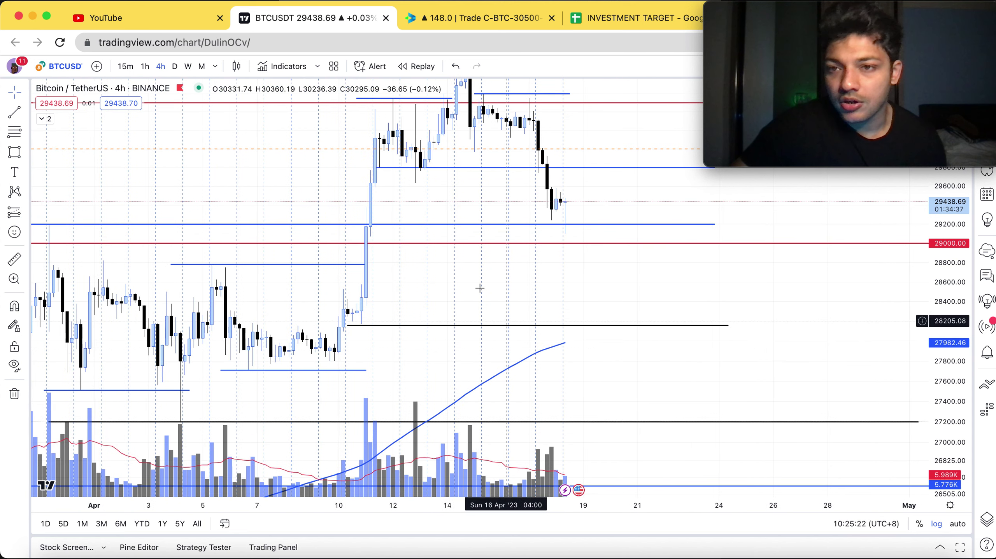
drag(488, 292, 435, 386)
scroll(596, 337, up, 1)
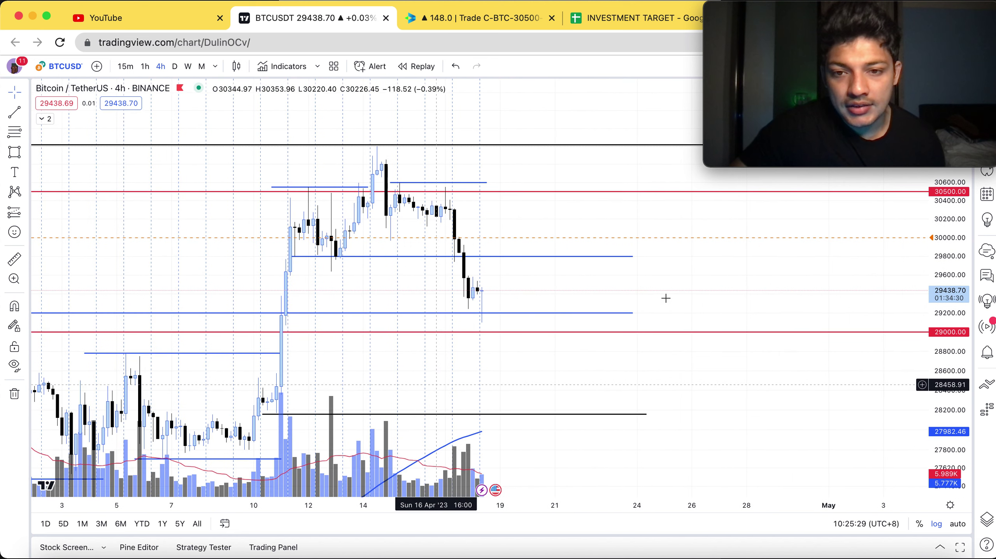
click(630, 316)
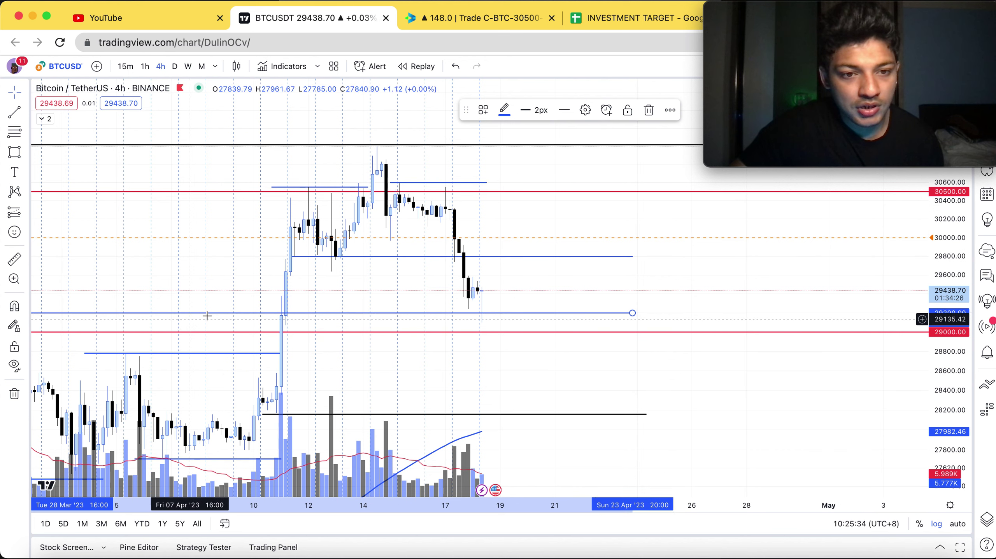
scroll(558, 376, down, 1)
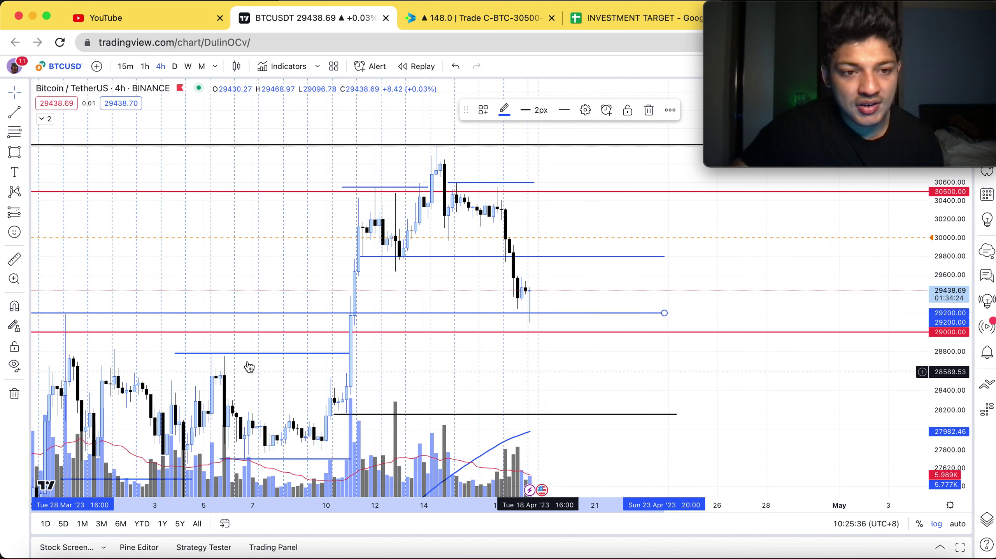
scroll(165, 343, left, 5)
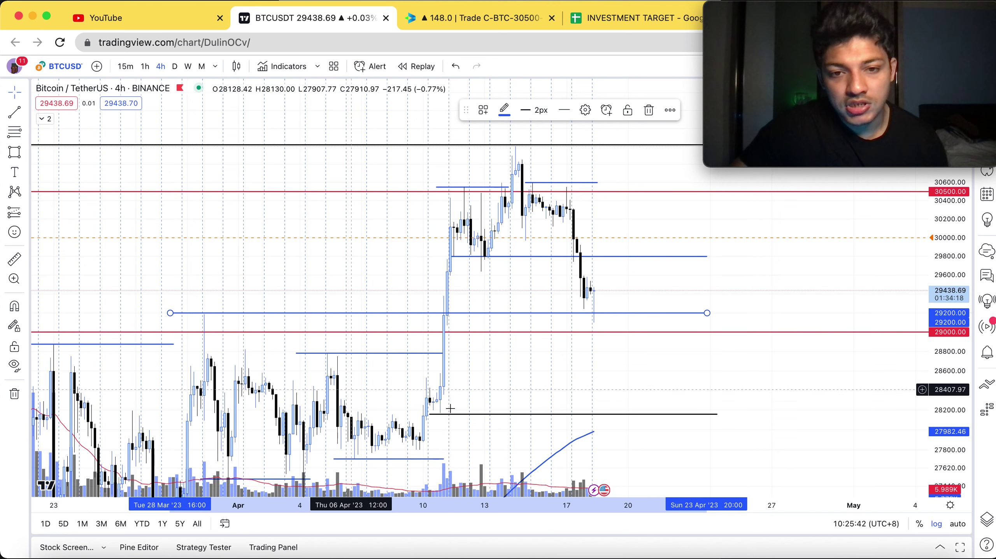
scroll(563, 373, up, 4)
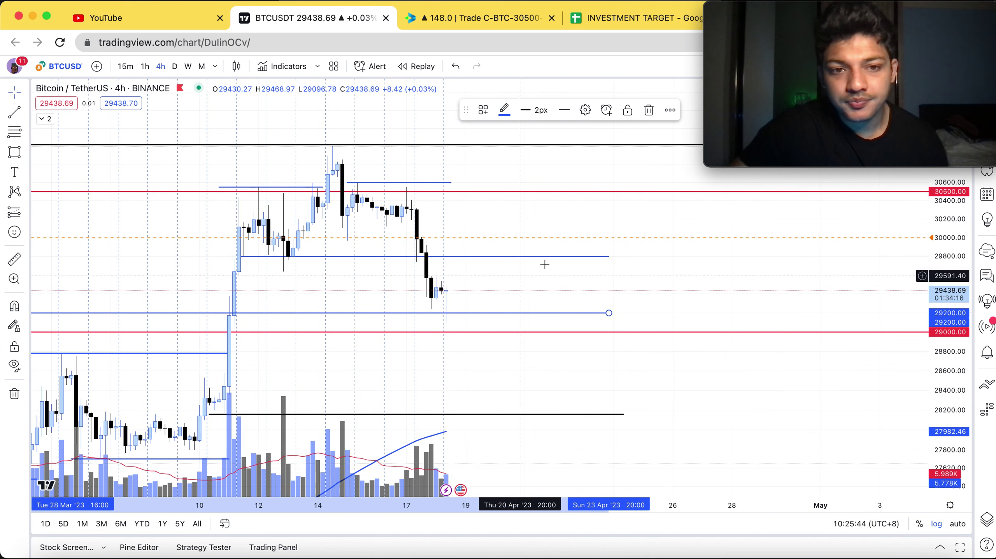
click(568, 258)
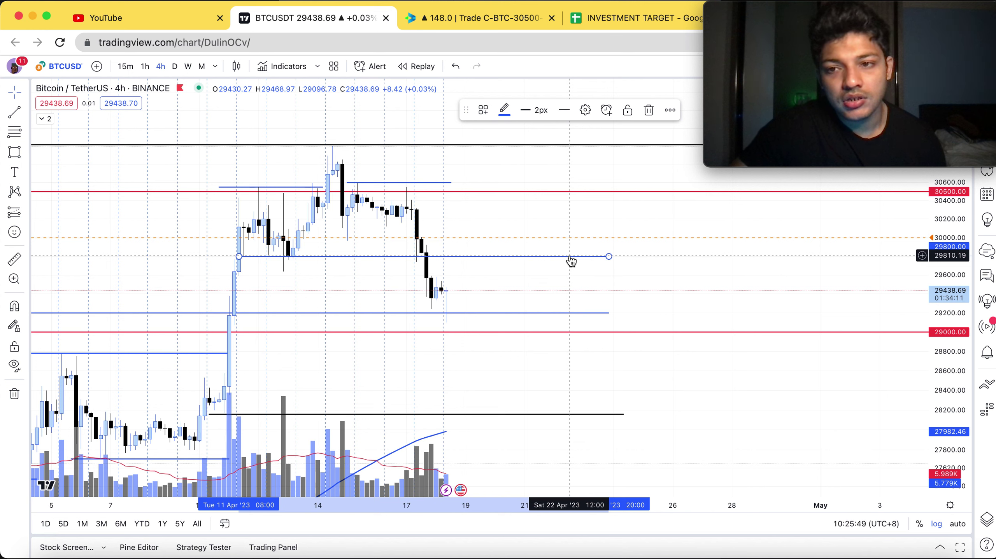
click(589, 315)
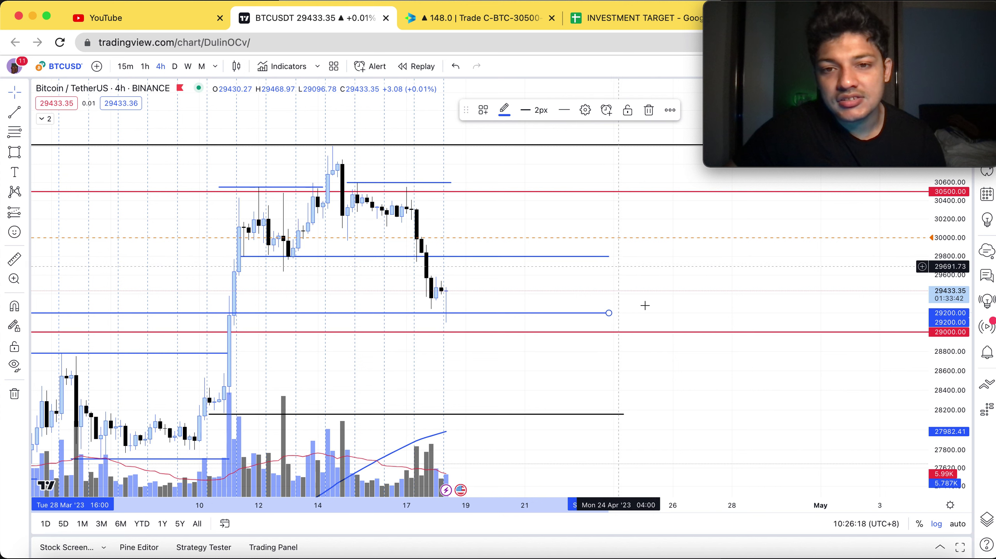
click(571, 258)
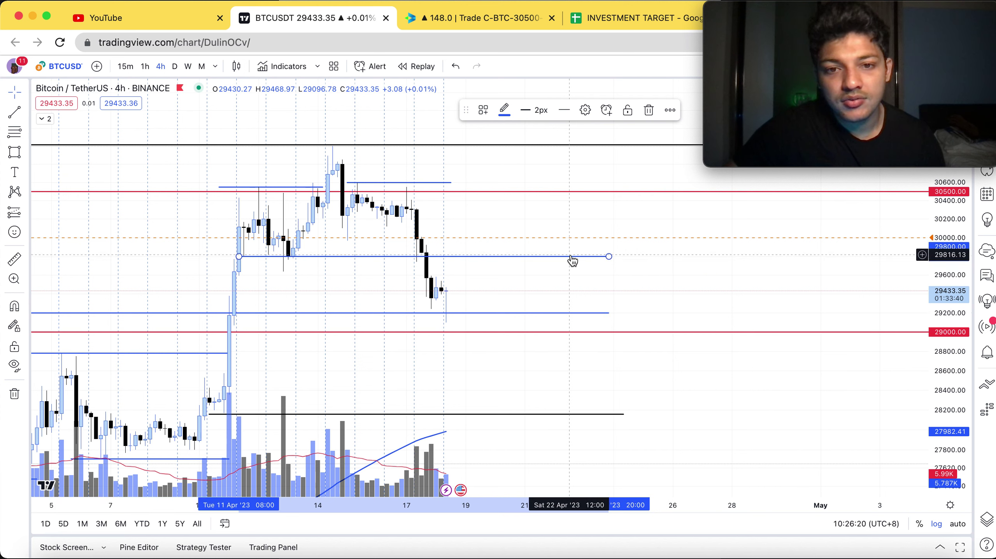
click(579, 314)
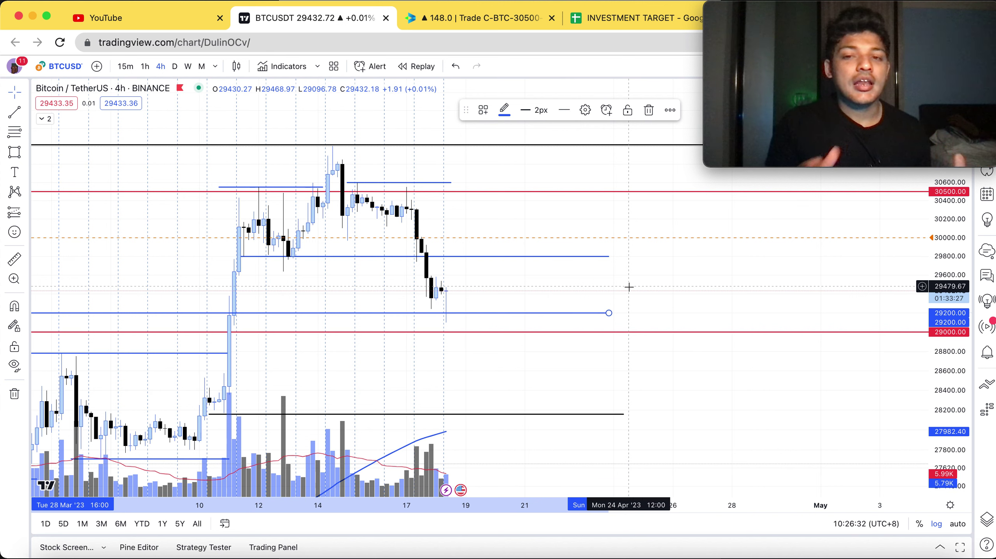
click(624, 191)
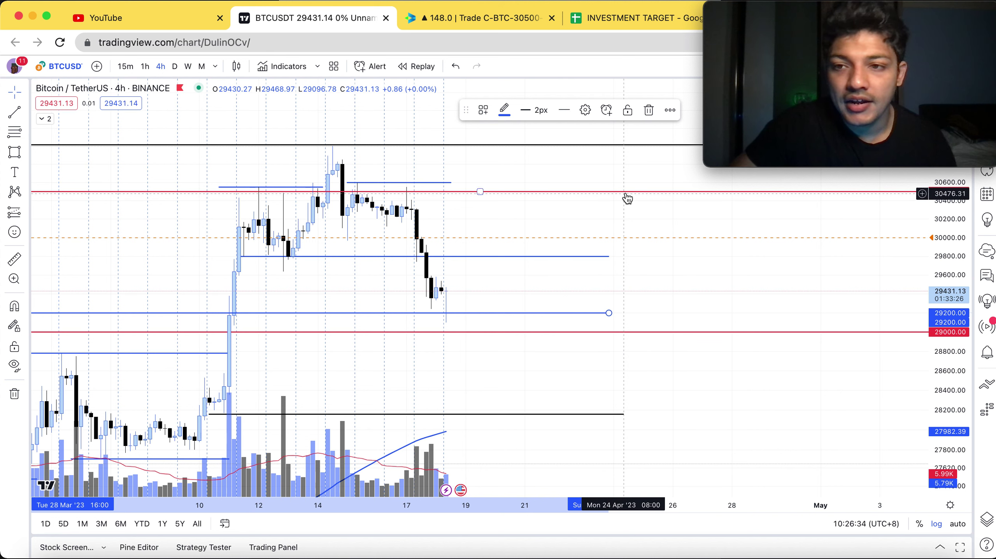
click(611, 333)
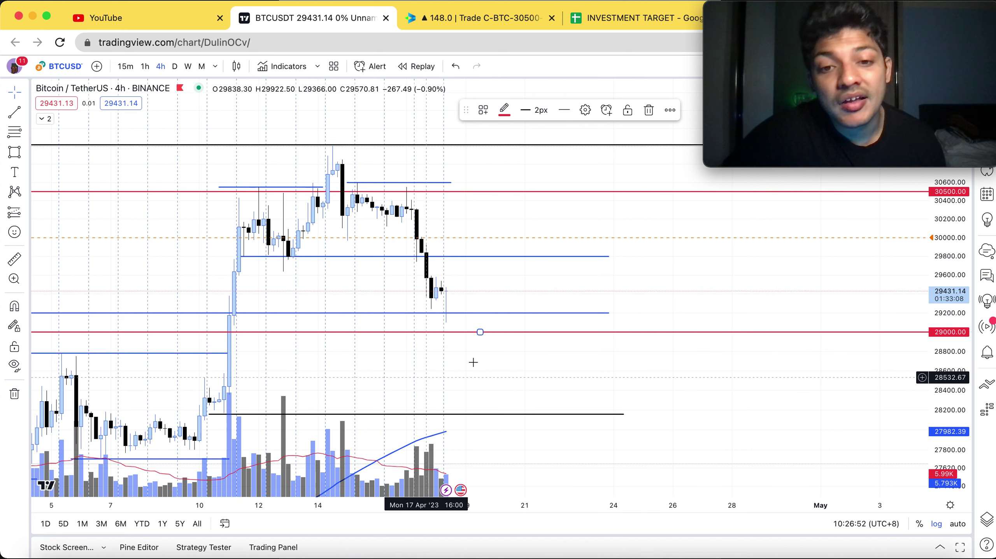
click(811, 335)
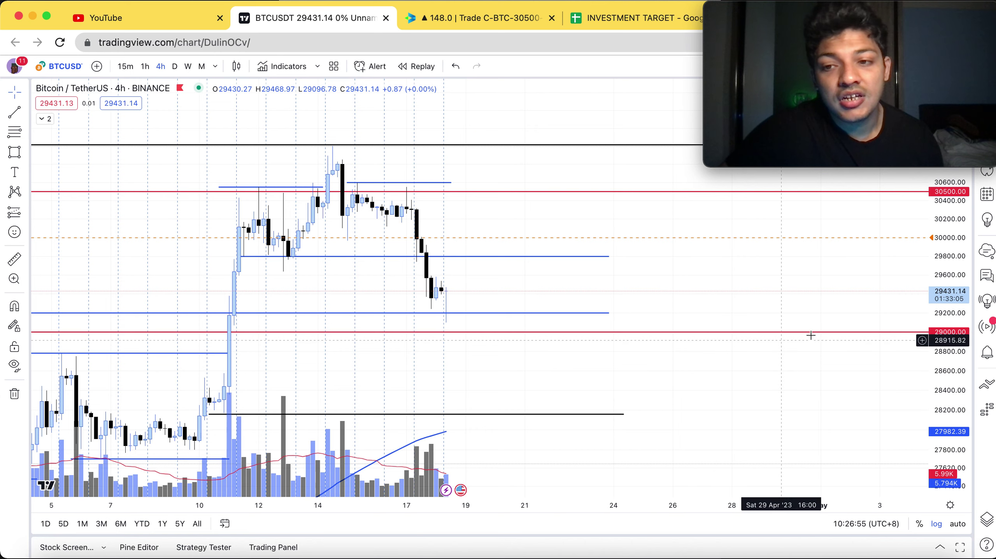
scroll(807, 392, left, 10)
scroll(804, 407, down, 2)
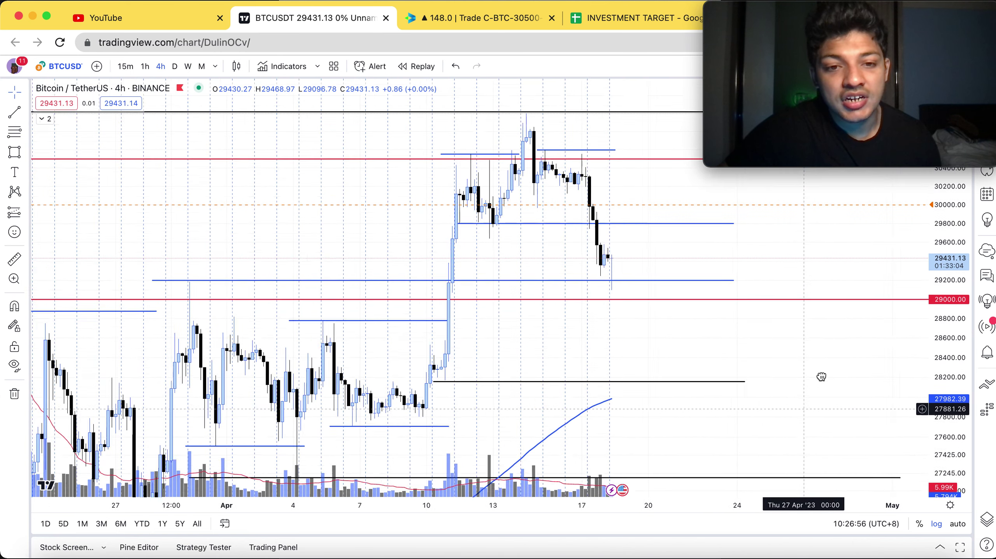
scroll(271, 395, left, 1)
scroll(344, 392, up, 3)
scroll(159, 364, right, 3)
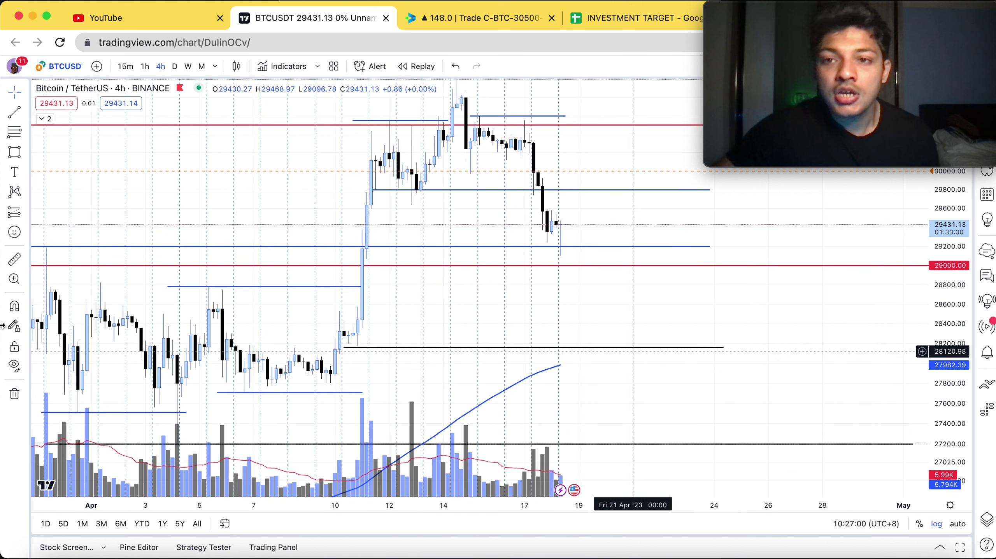
scroll(623, 301, up, 2)
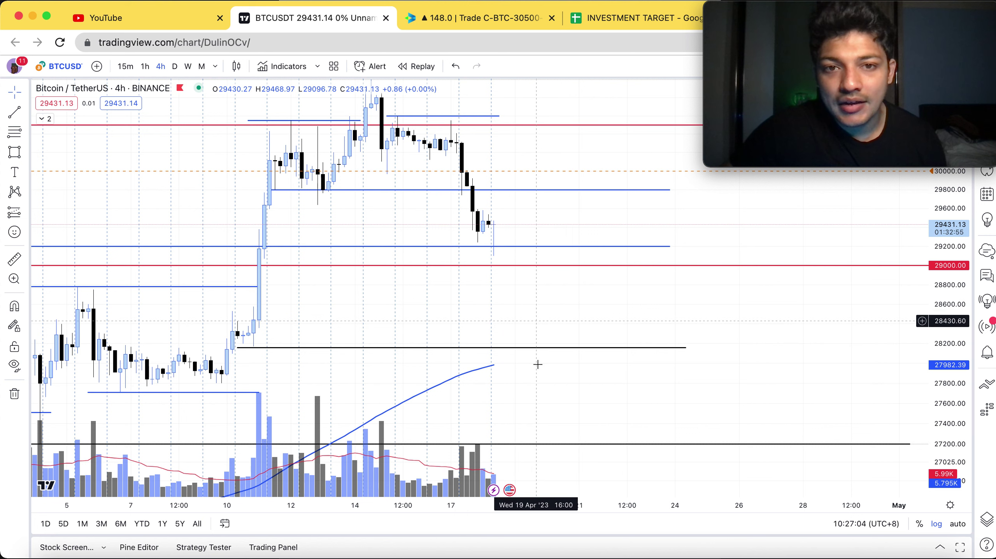
drag(538, 365, 552, 431)
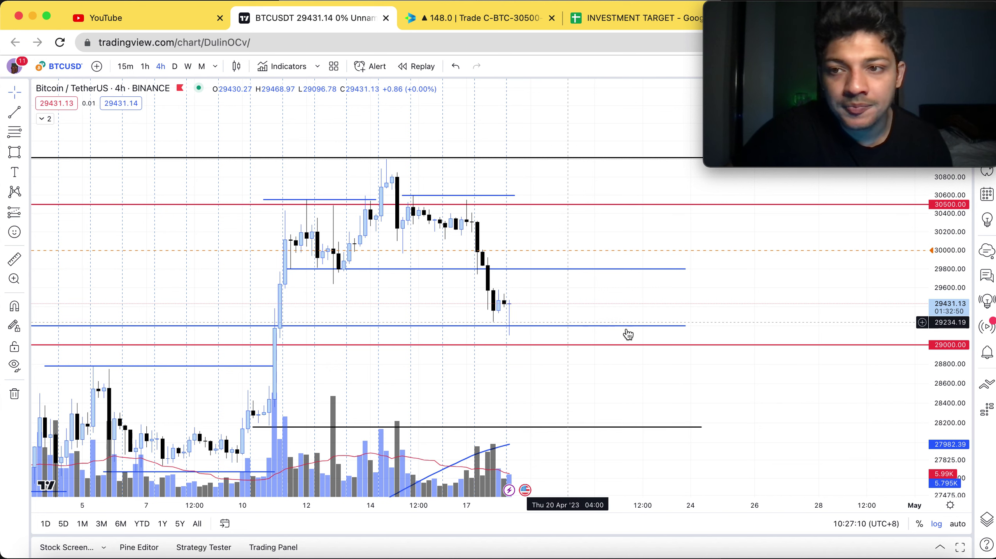
drag(834, 430, 818, 447)
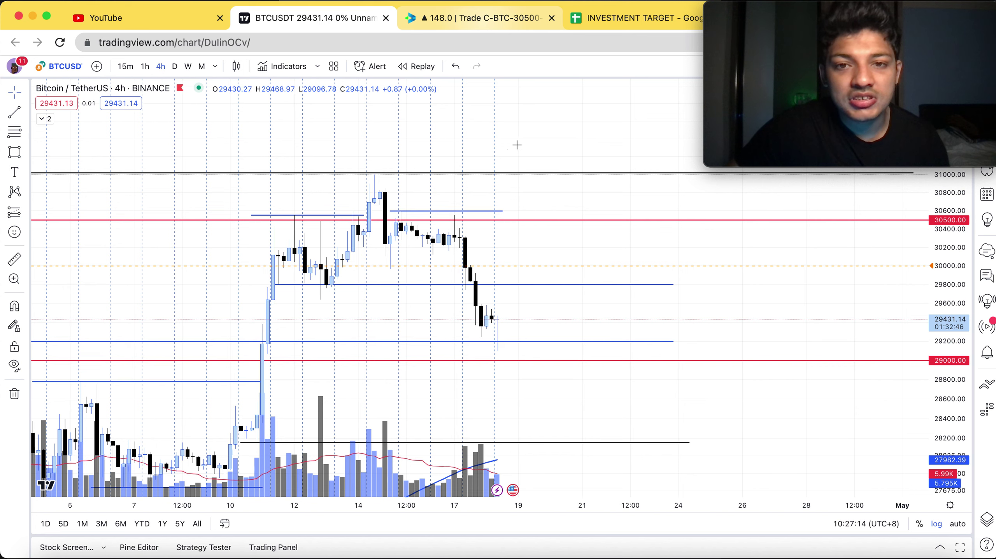
scroll(409, 122, up, 3)
drag(489, 119, 695, 89)
scroll(749, 367, down, 3)
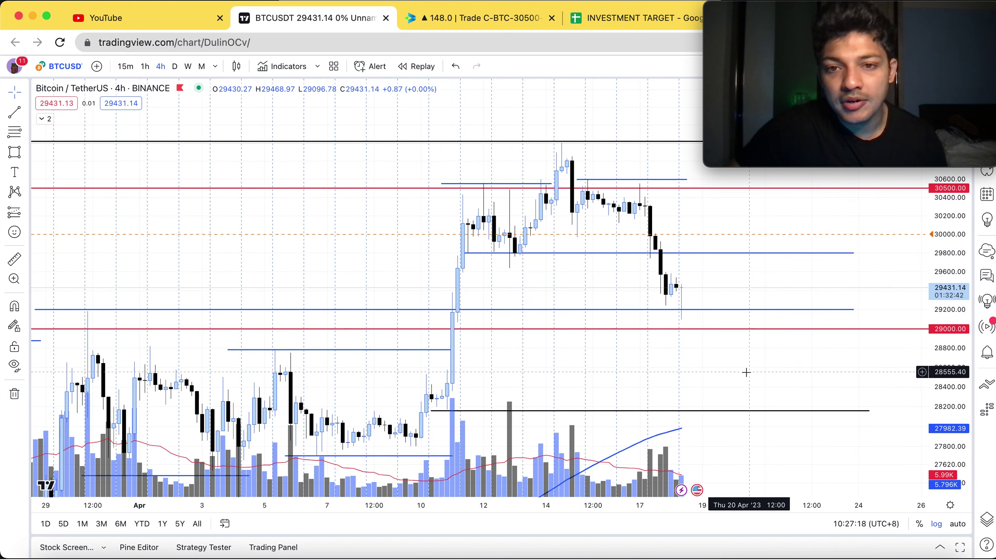
scroll(758, 382, right, 2)
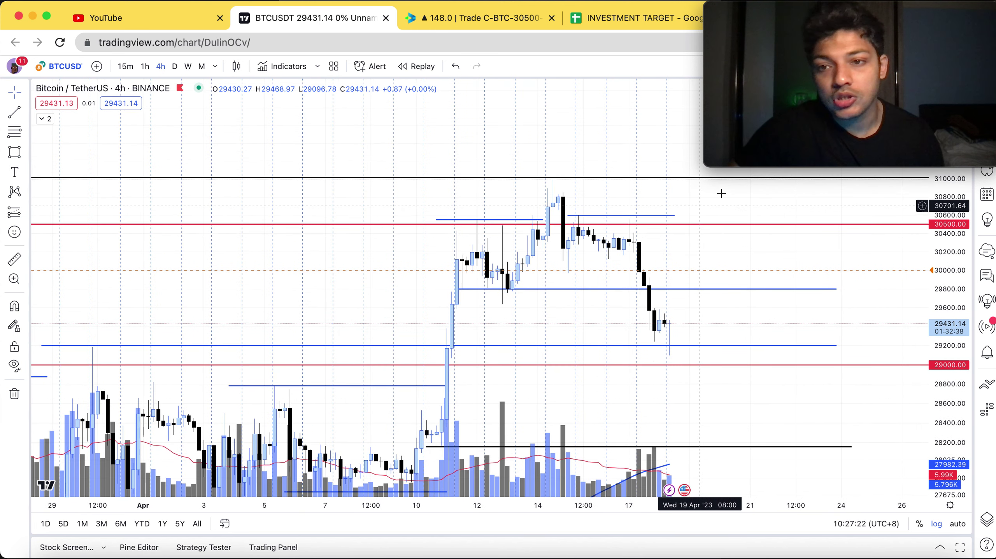
click(437, 17)
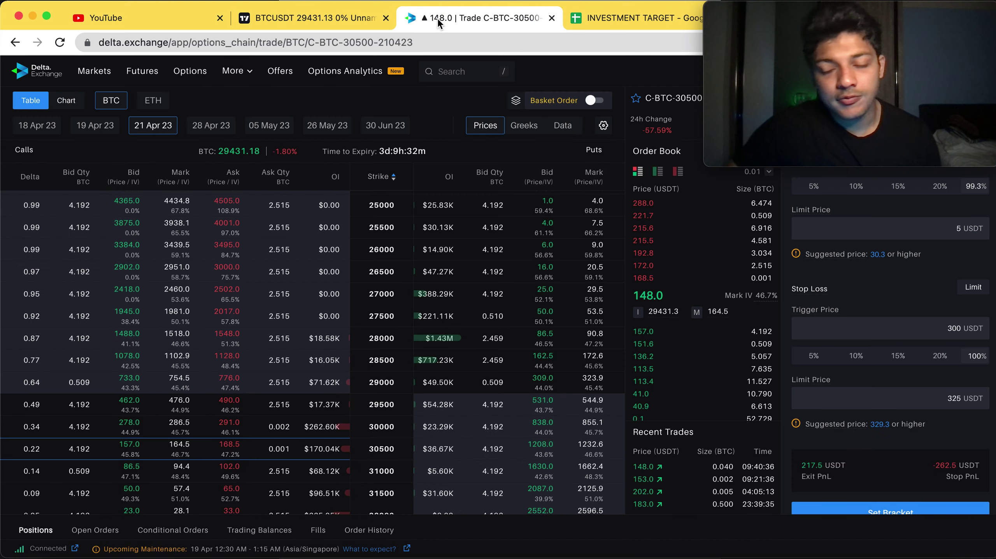
click(34, 131)
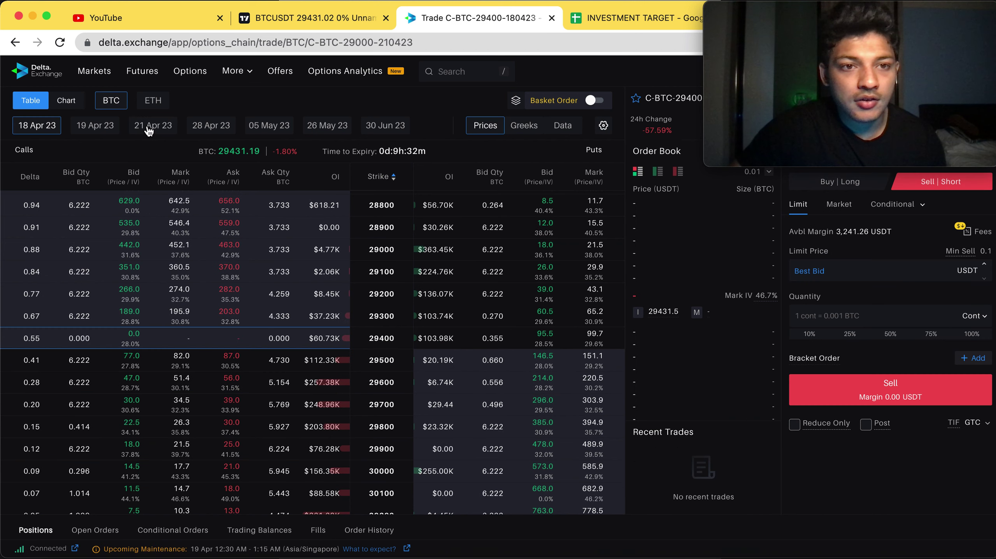
click(149, 126)
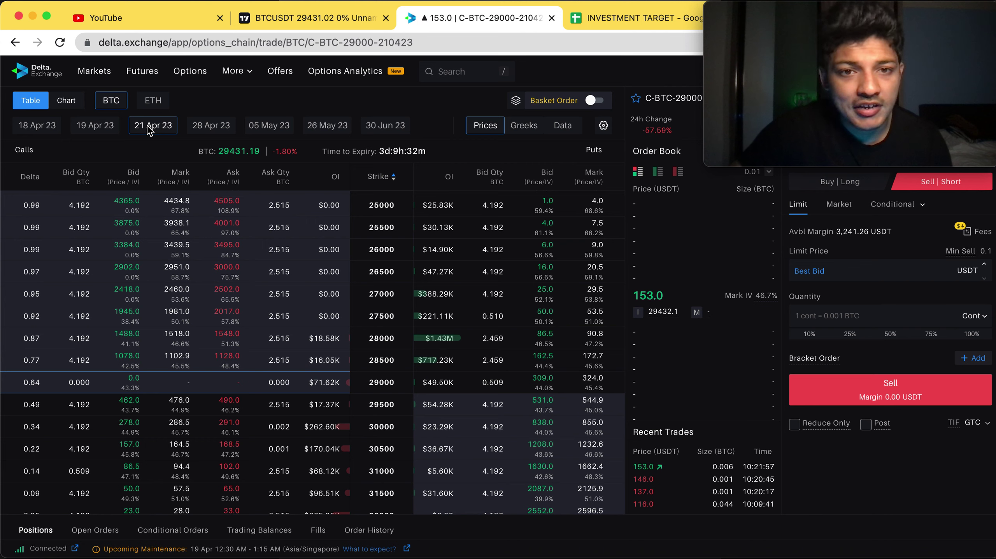
scroll(149, 130, down, 2)
scroll(149, 130, right, 3)
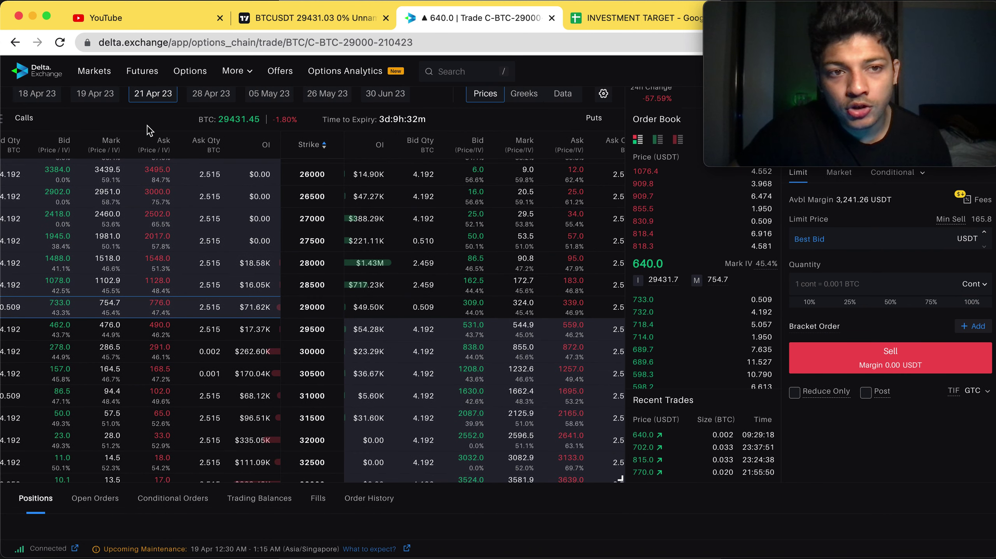
scroll(212, 194, up, 3)
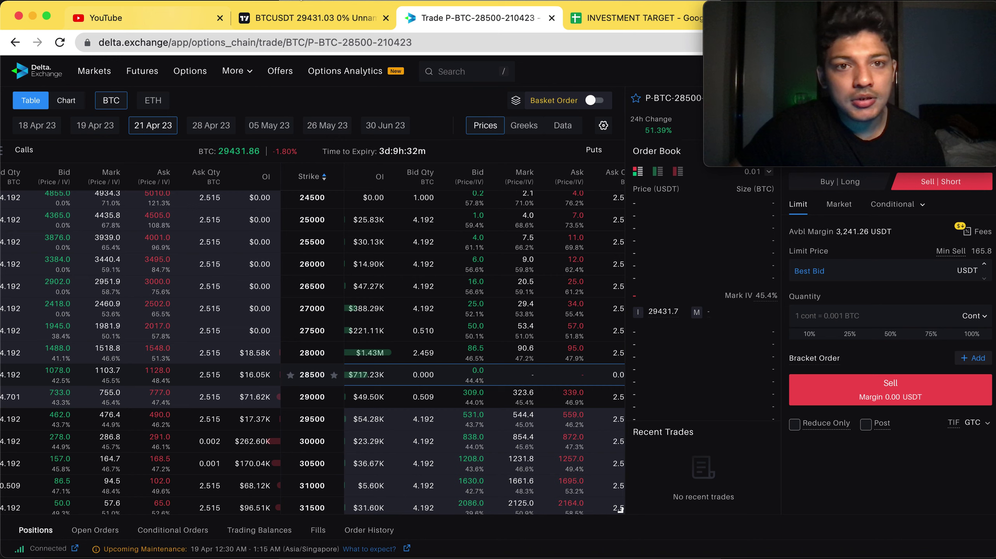
click(321, 19)
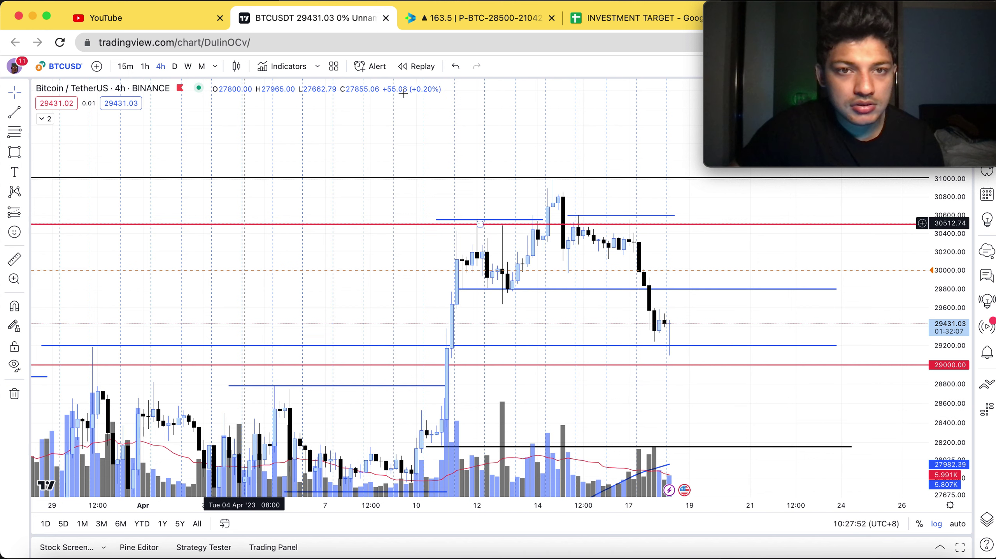
click(459, 11)
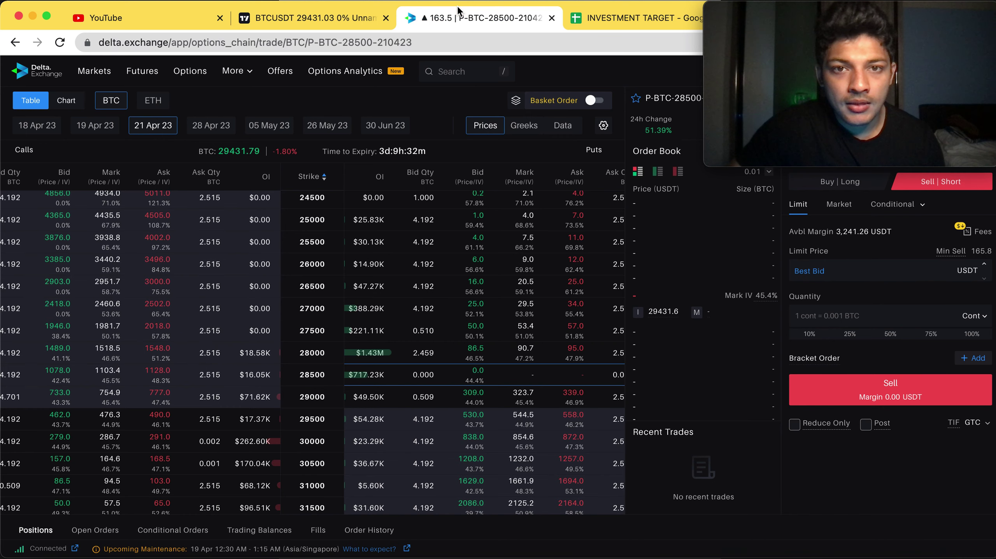
click(139, 464)
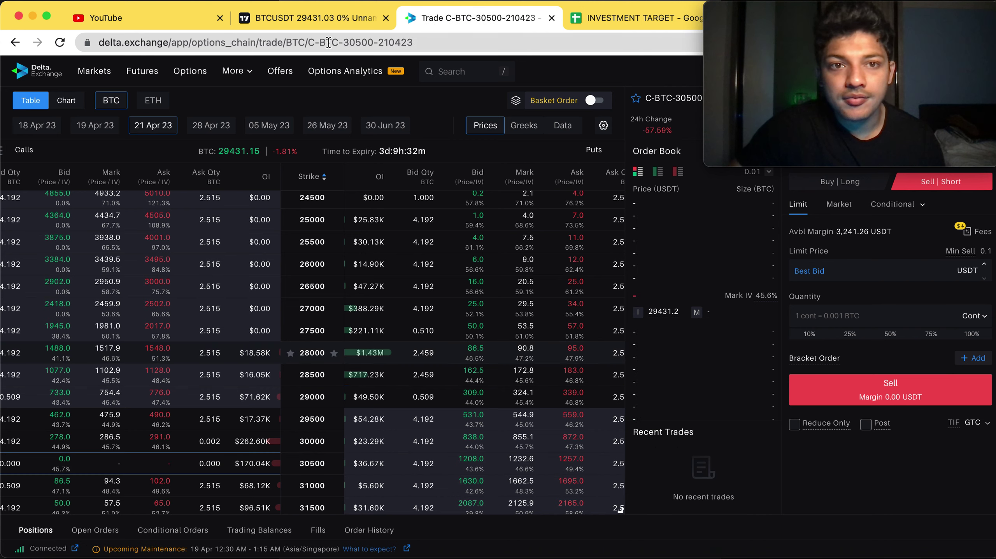
click(319, 25)
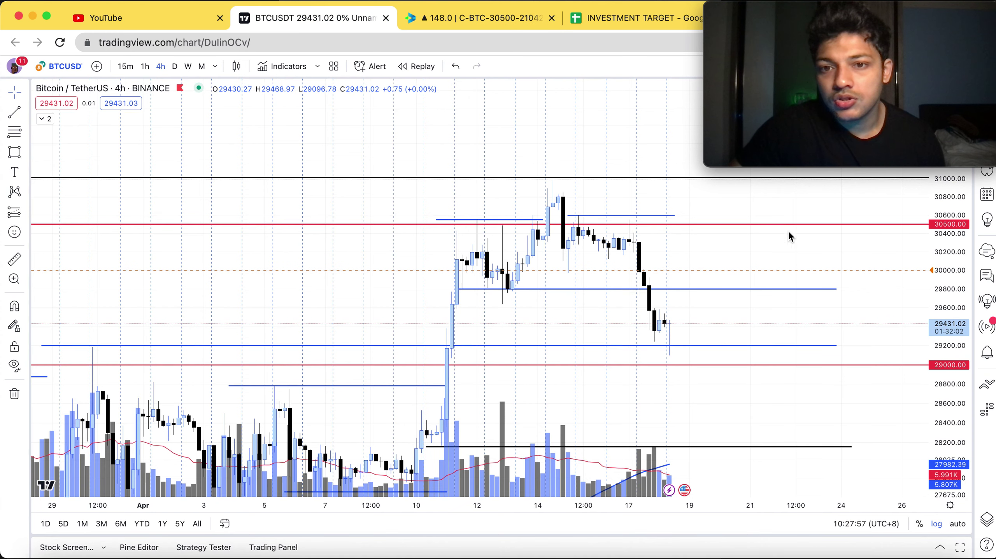
Step: Move the red horizontal line from 29000 down to 28500
double_click(814, 372)
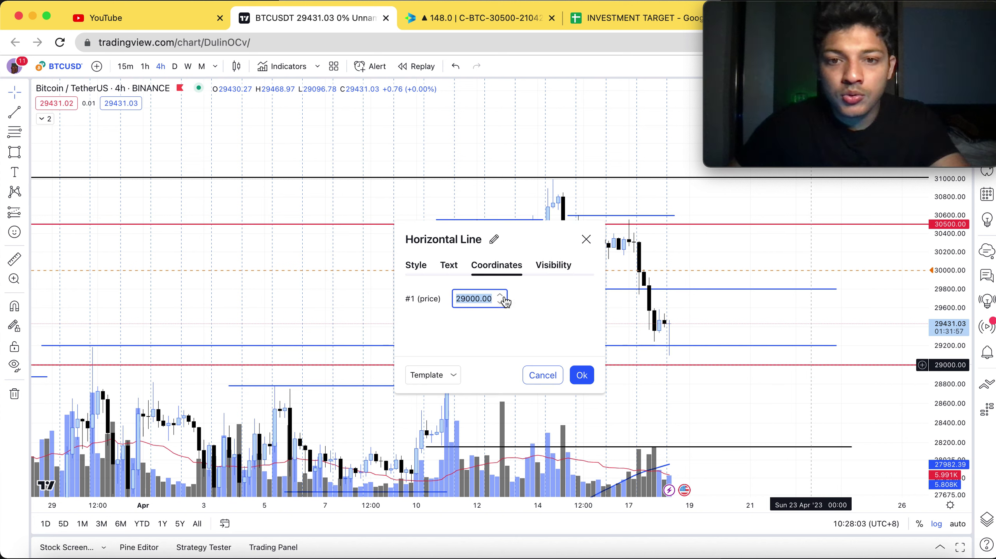
text(28500)
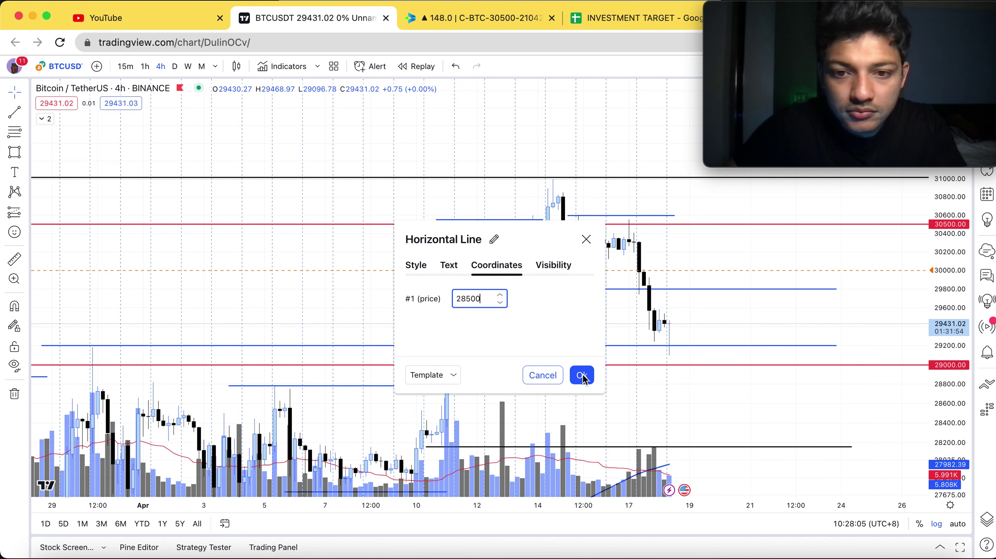
click(582, 376)
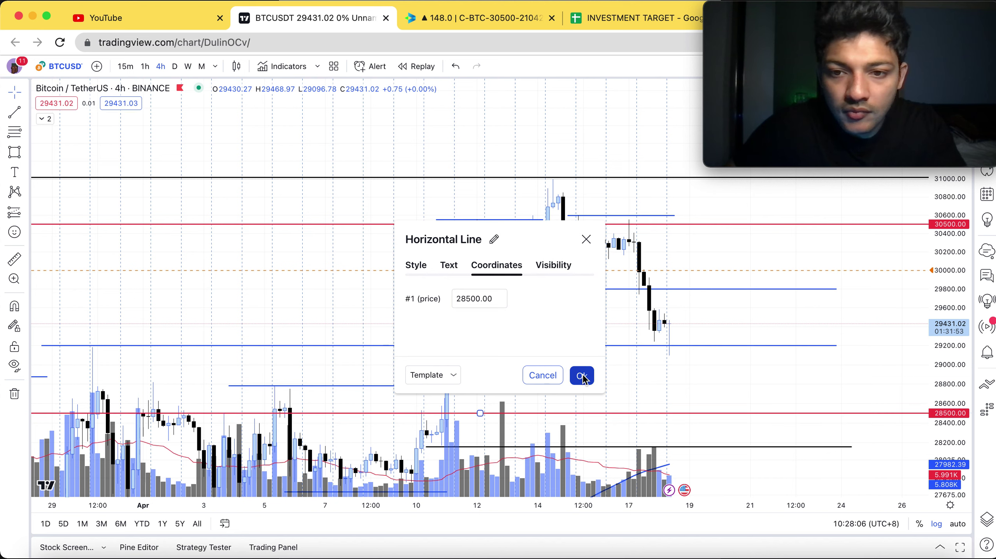
Step: Pan the chart to show early April candles with room for future dates
drag(753, 381, 669, 296)
scroll(780, 295, down, 2)
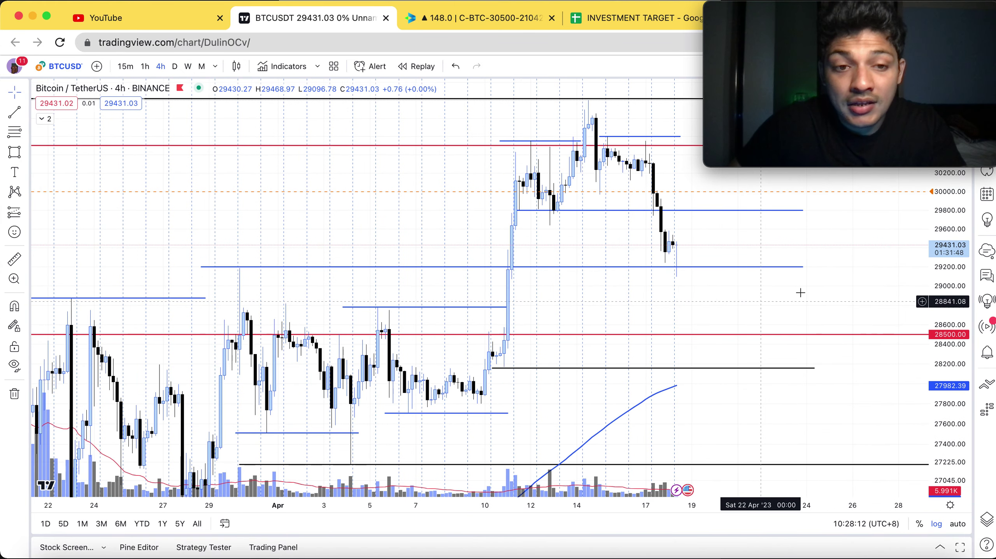
drag(748, 310, 563, 349)
scroll(490, 349, right, 5)
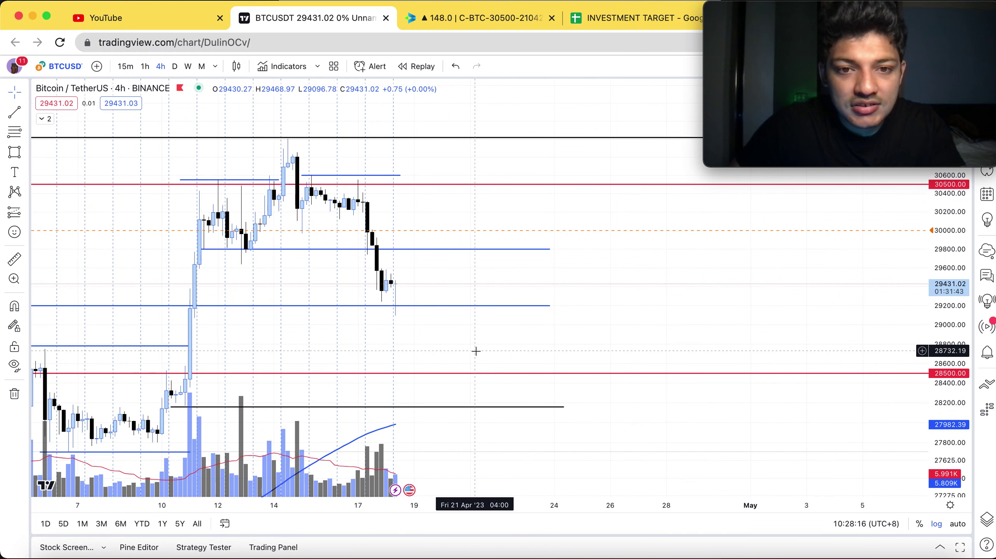
drag(615, 347, 748, 355)
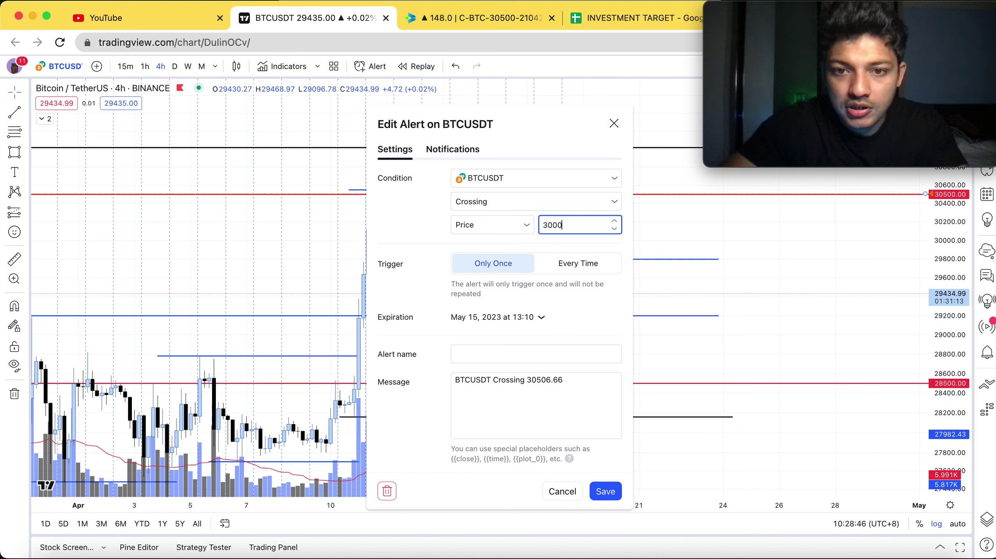
Step: Save the BTCUSDT alert with a 30000 crossing price
click(606, 492)
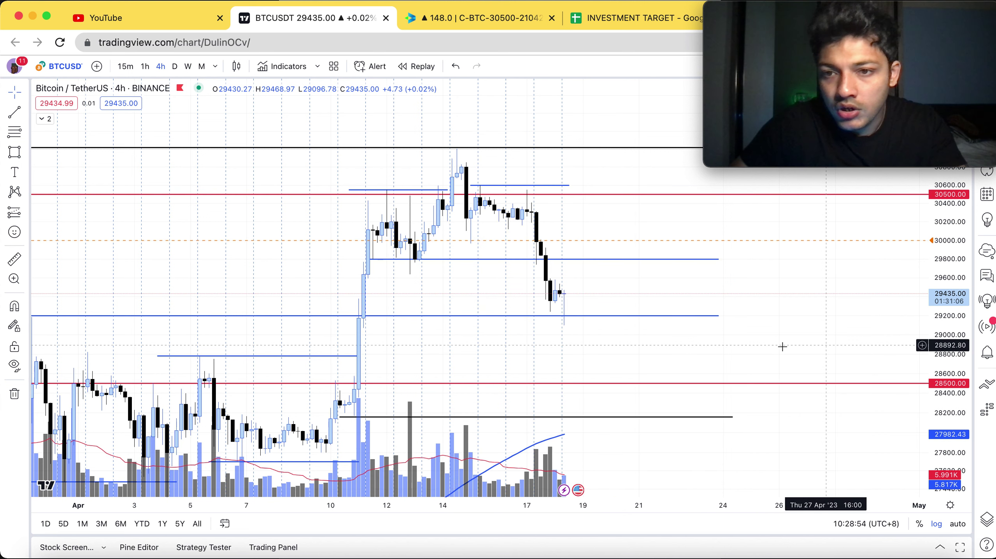
Step: Create a second BTCUSDT crossing alert at 29000 from the chart's context menu
right_click(594, 241)
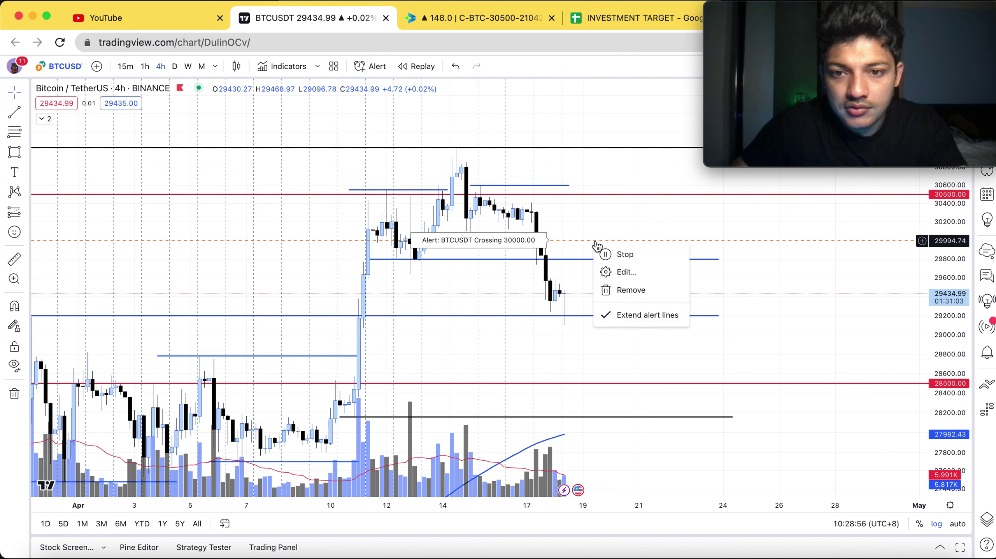
click(608, 350)
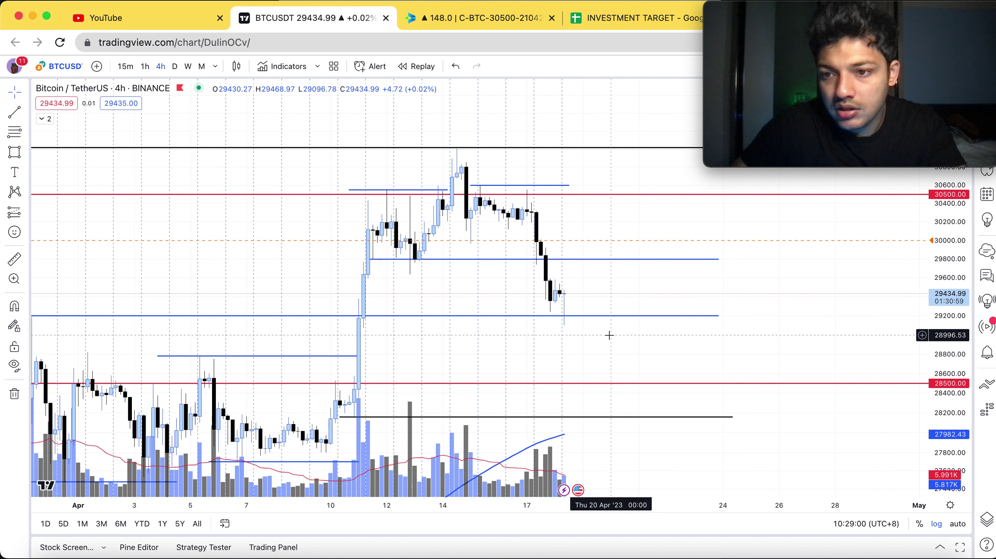
right_click(609, 336)
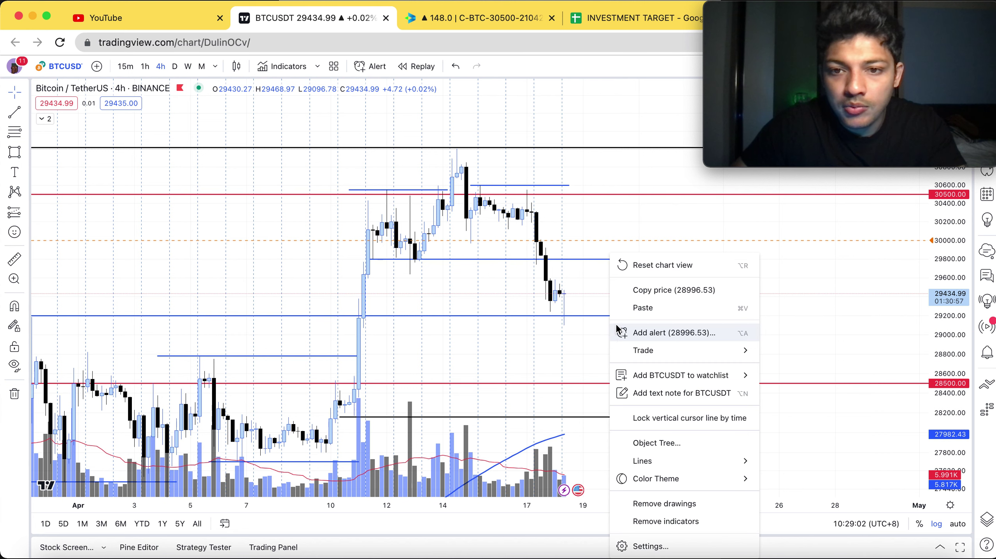
mouse_move(676, 373)
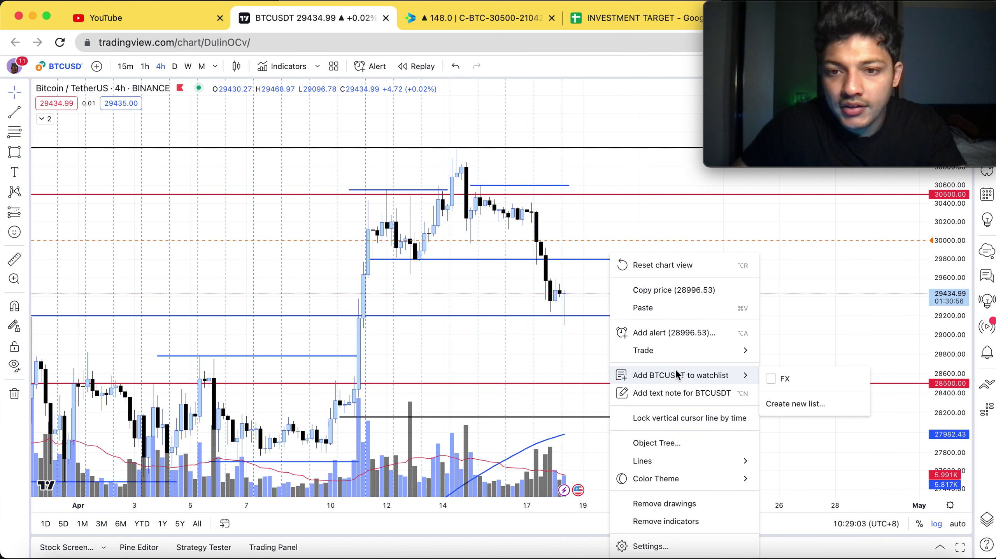
click(677, 333)
double_click(544, 227)
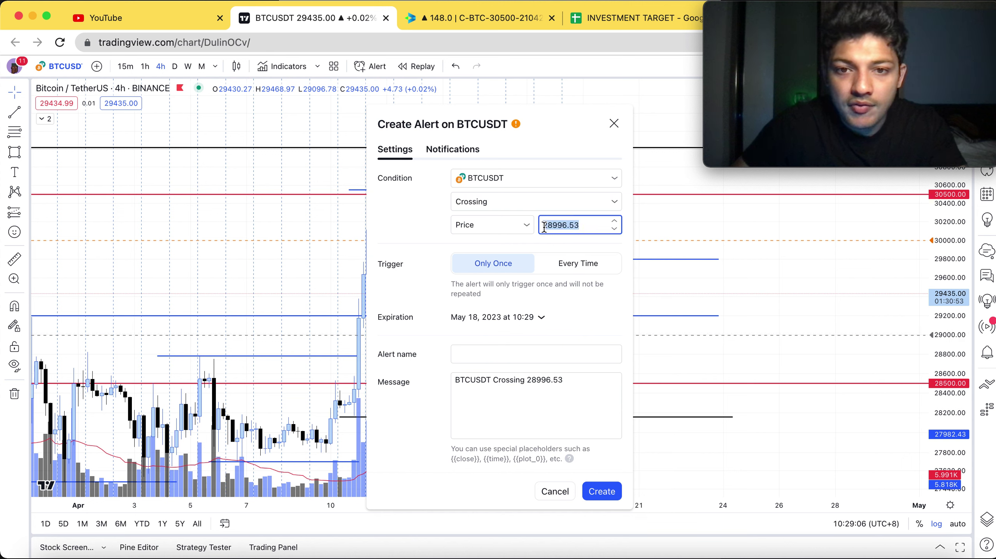
text(29000)
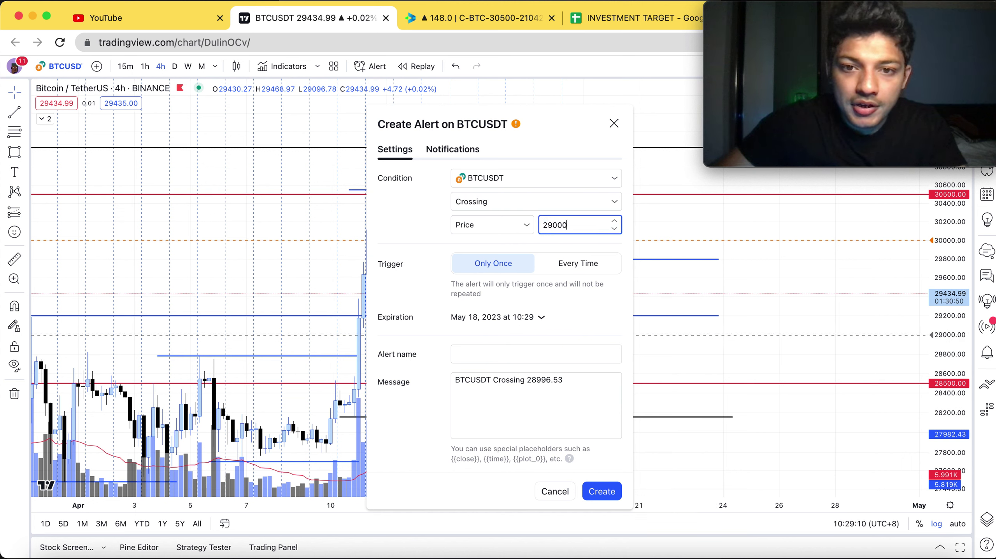
click(601, 492)
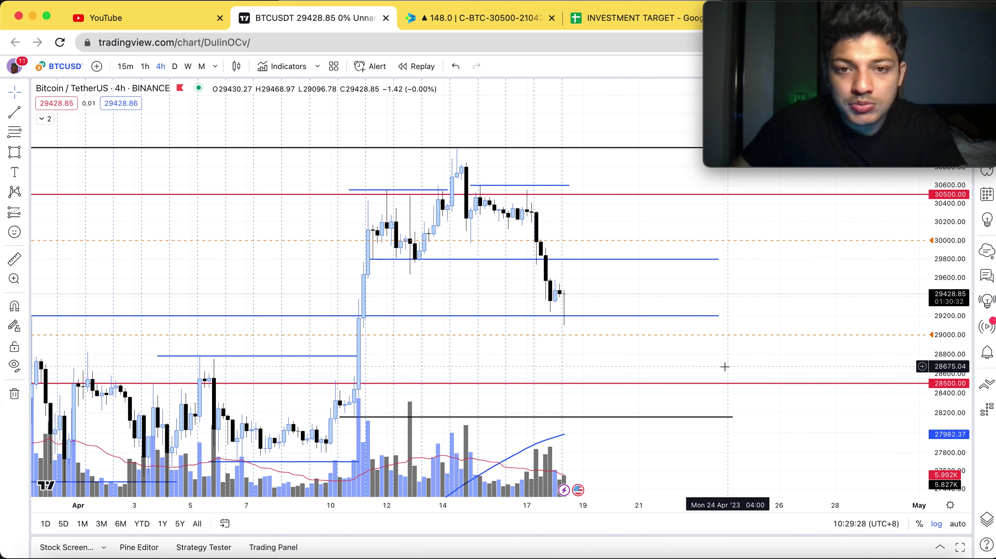
click(463, 18)
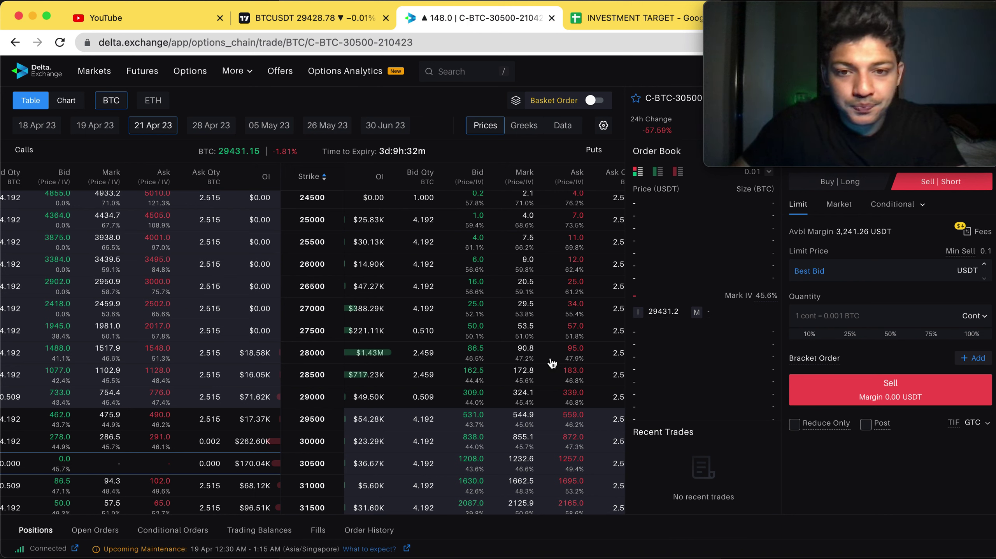
click(512, 372)
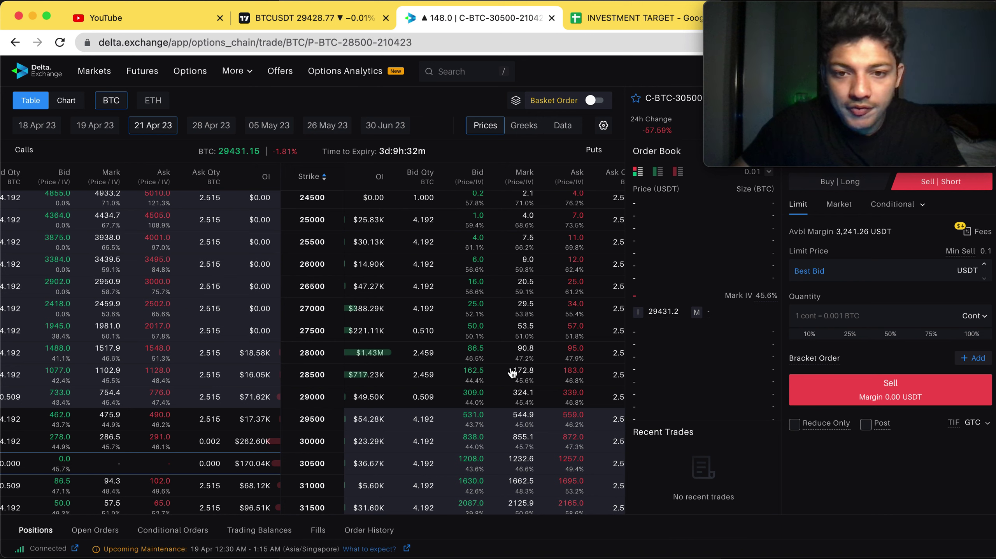
click(533, 378)
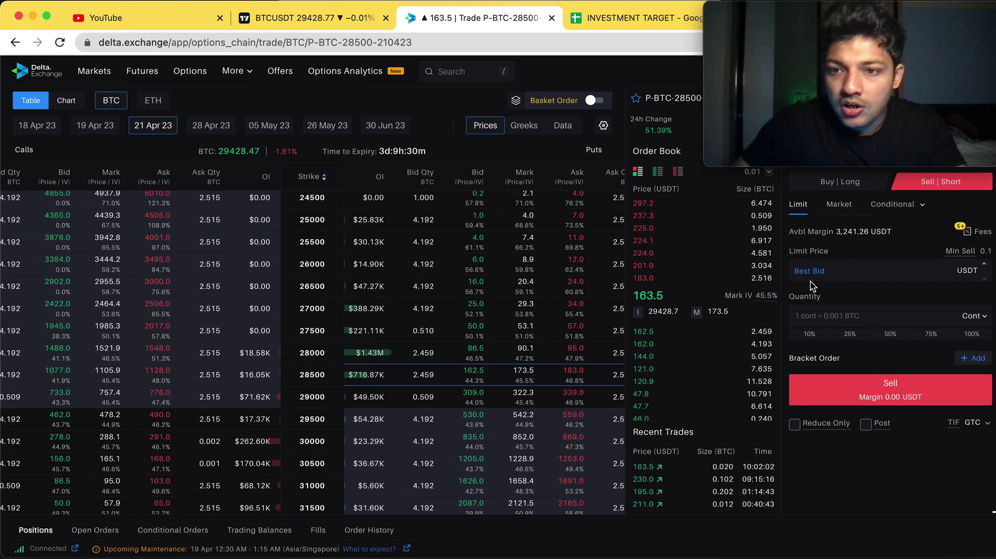
click(811, 271)
mouse_move(872, 103)
mouse_down()
mouse_move(552, 126)
mouse_move(698, 125)
mouse_move(869, 104)
mouse_up()
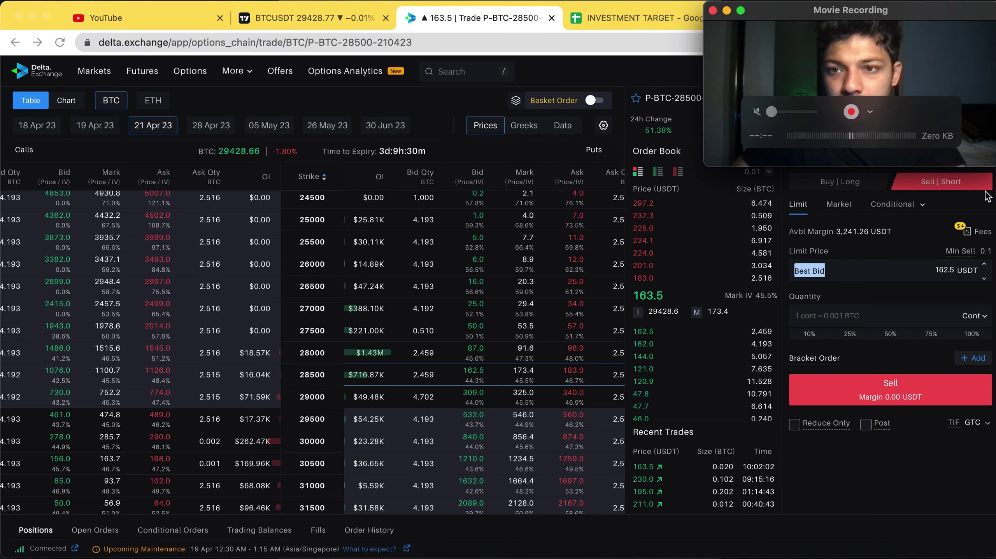
Step: Set the 28500 put sell order quantity to 1500 contracts
double_click(818, 274)
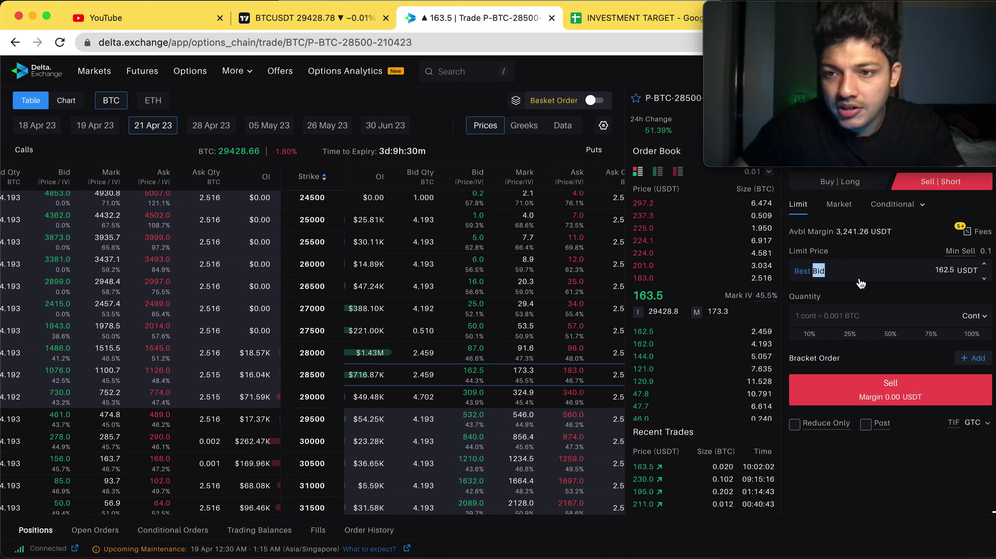
click(912, 310)
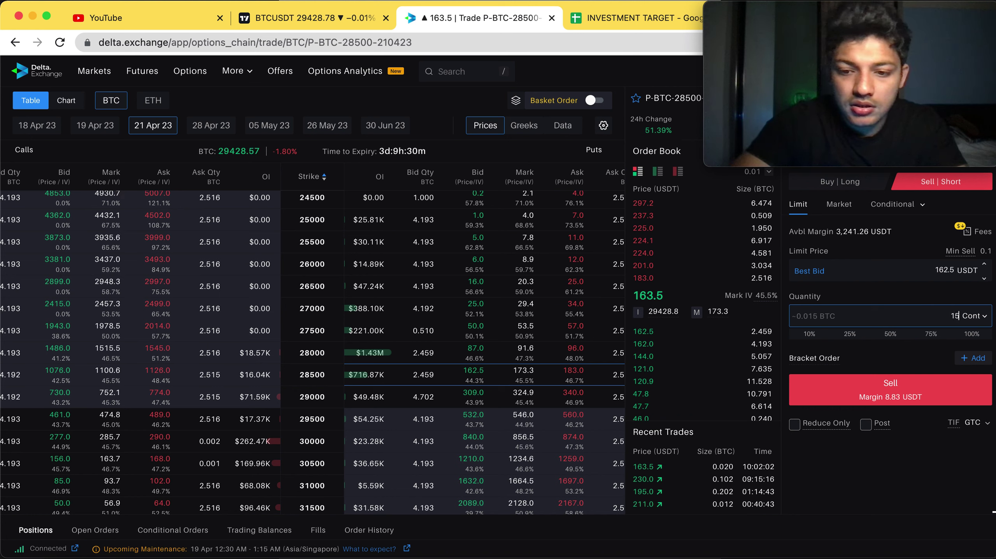
text(1500)
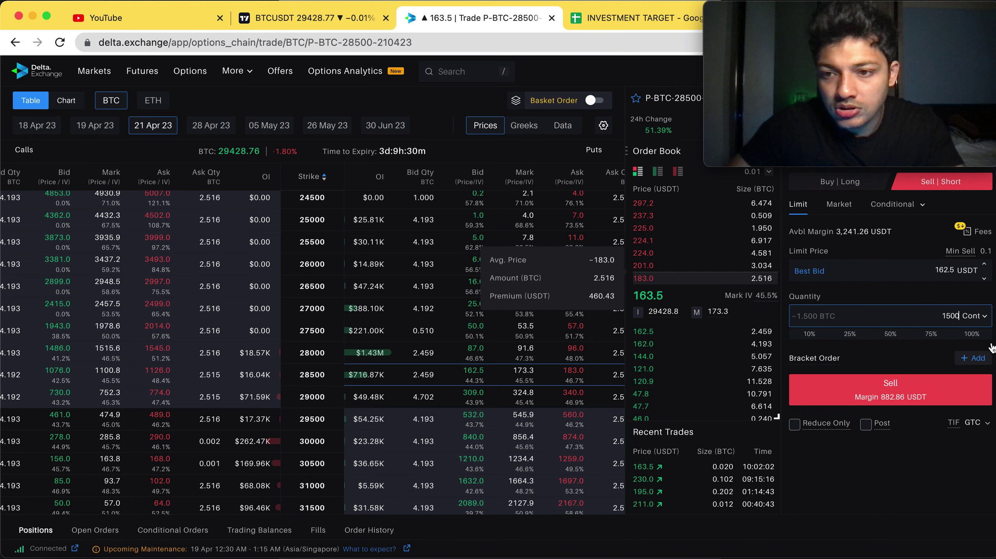
Step: Add a take-profit bracket with trigger price 1 and limit price 5 USDT
click(975, 358)
click(934, 228)
text(1)
click(944, 300)
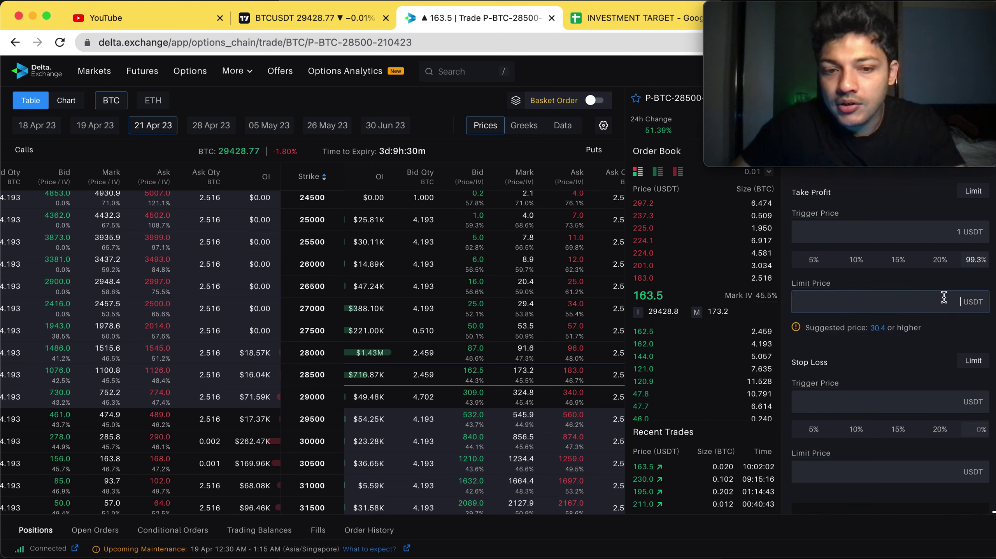
text(5)
scroll(941, 352, down, 2)
click(950, 328)
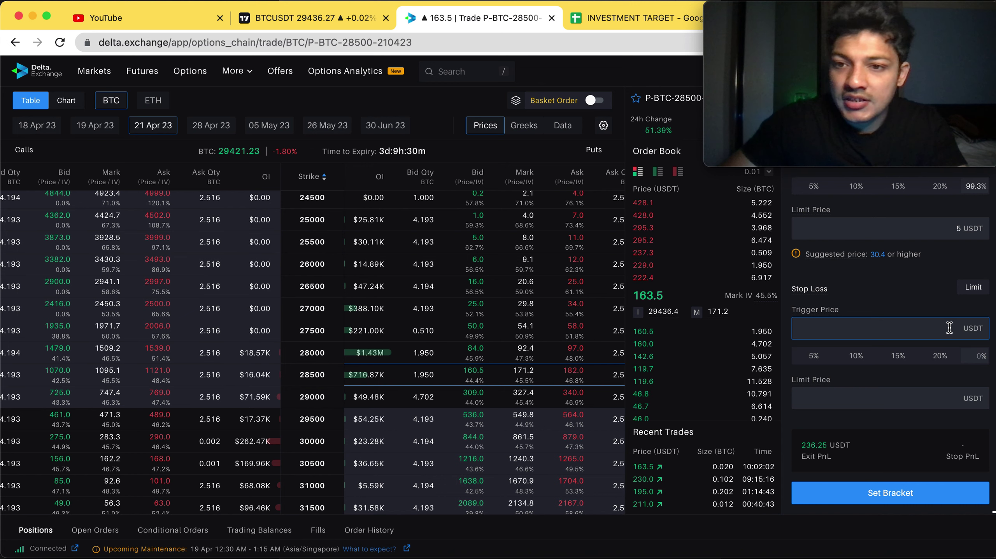
Step: On the 28500 put's chart view, enter a stop loss with 300 USDT trigger and 325 USDT limit
click(66, 103)
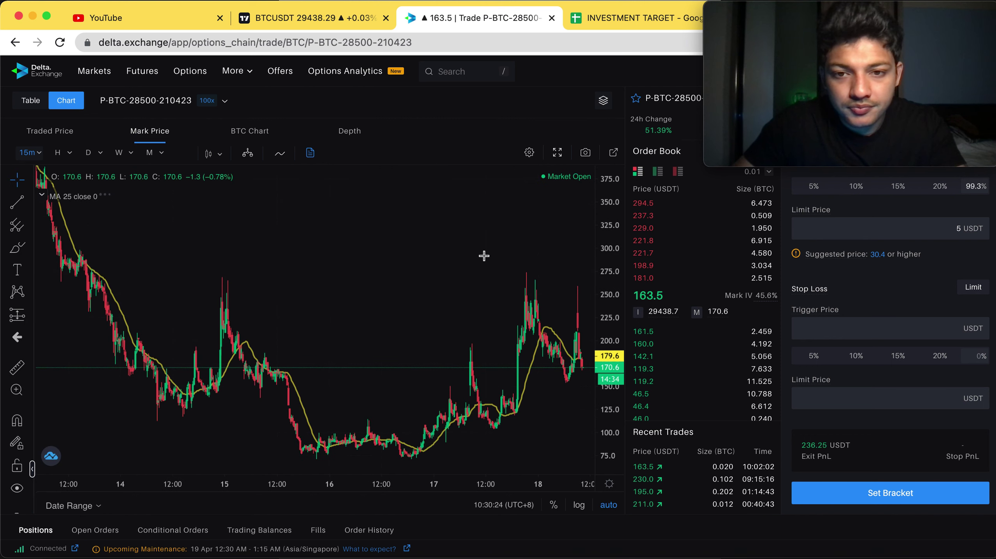
scroll(484, 256, up, 2)
scroll(483, 256, down, 2)
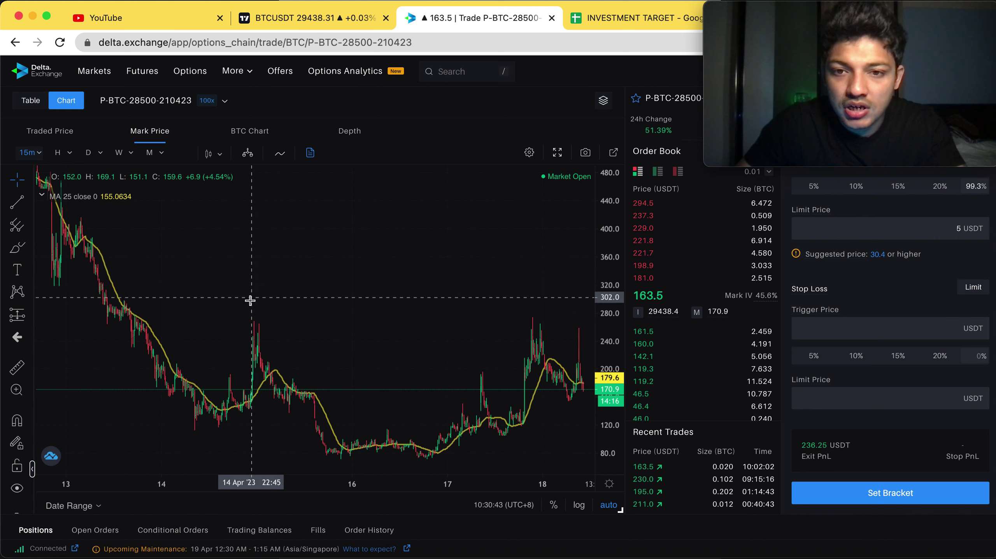
click(944, 329)
text(300)
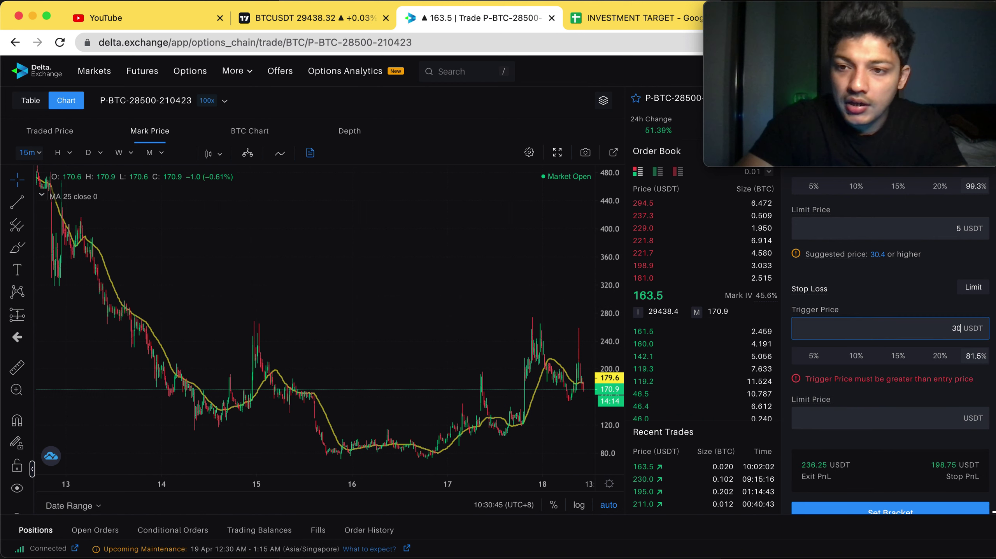
click(945, 406)
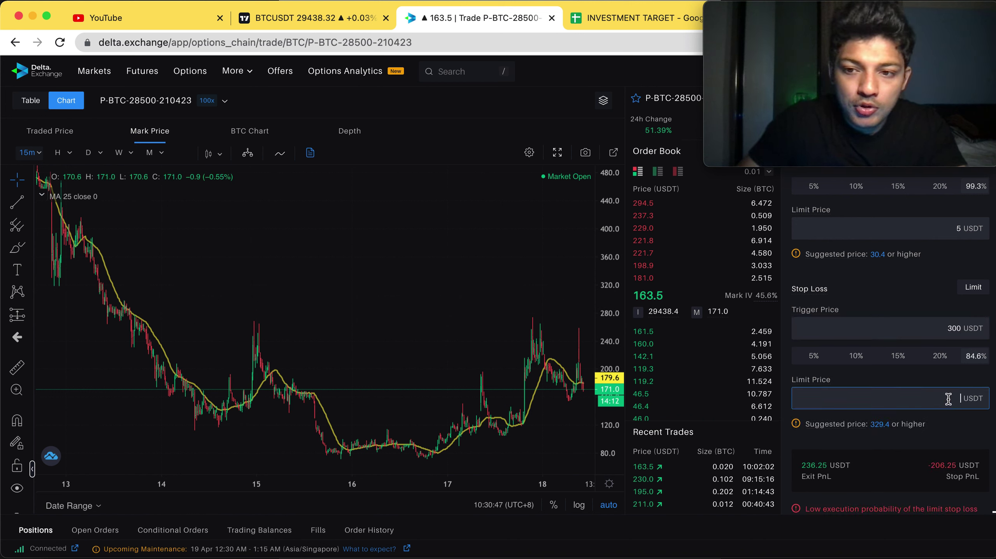
text(325)
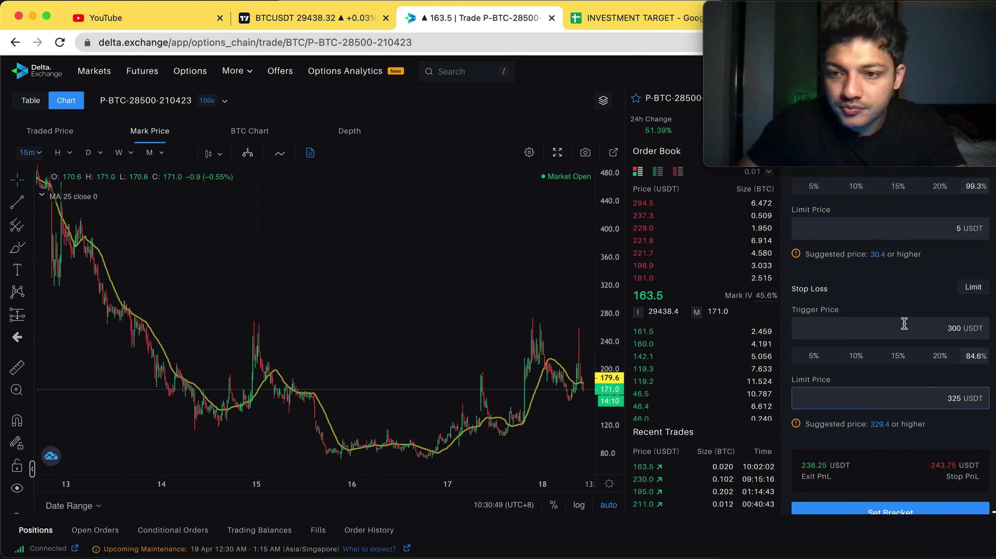
Step: Apply the bracket and place the 1500-contract sell order on the 28500 put
scroll(828, 455, down, 1)
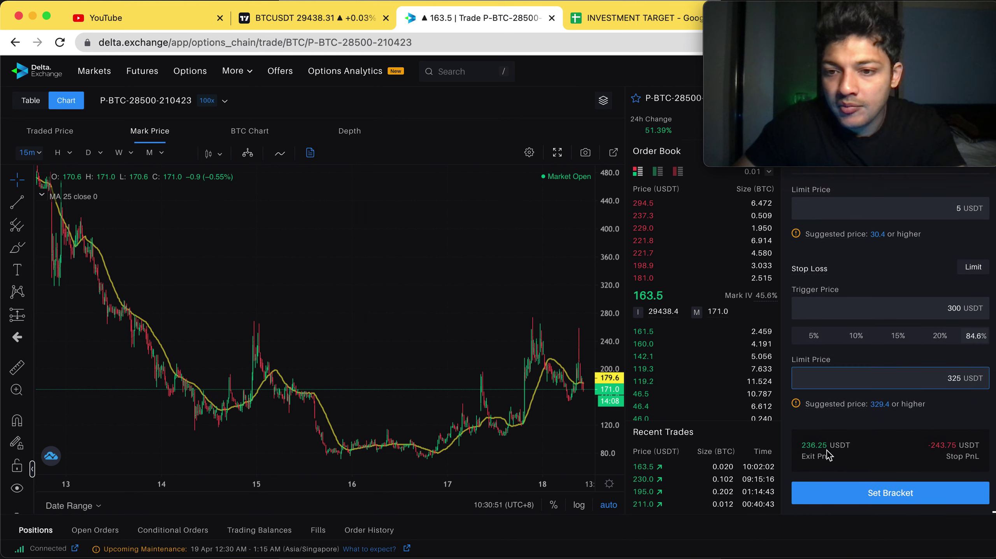
click(935, 500)
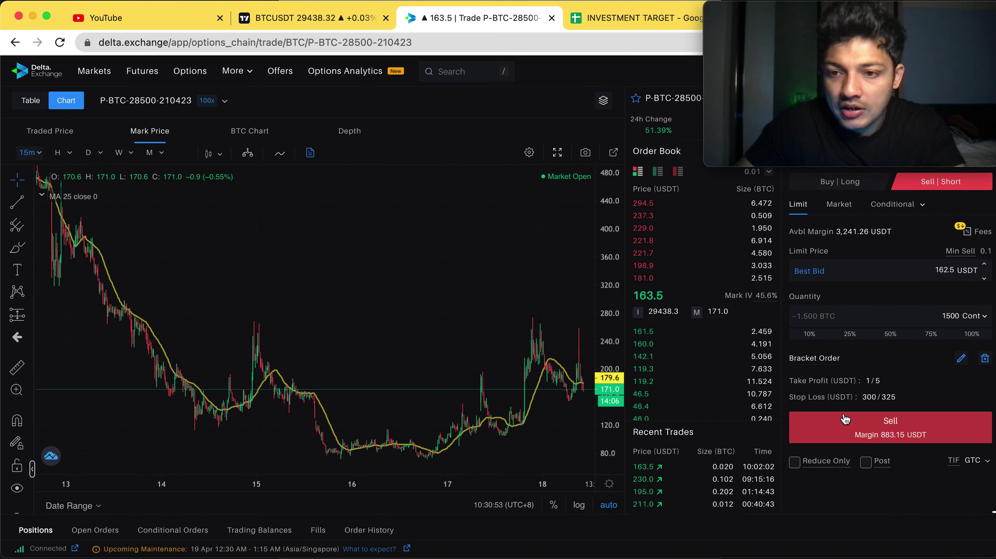
click(891, 430)
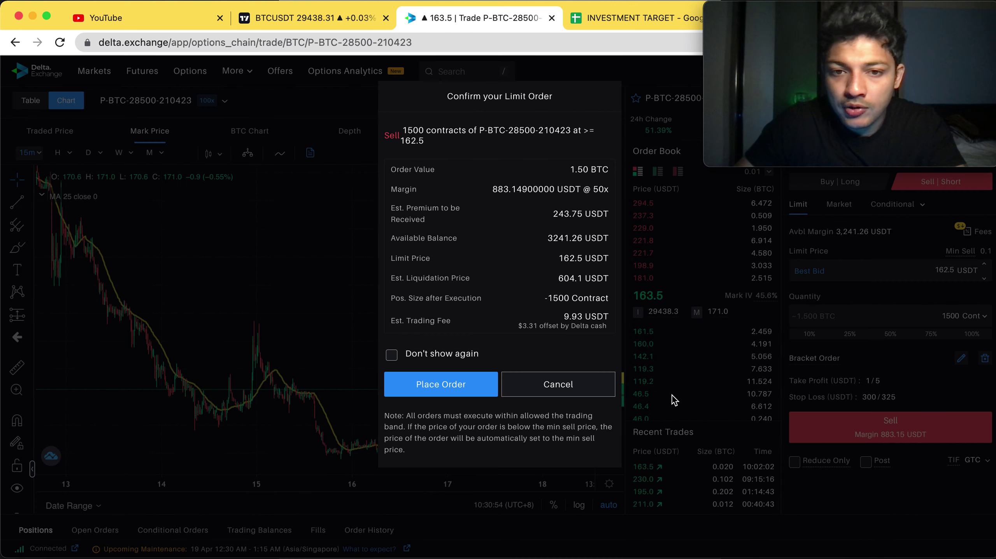
click(428, 379)
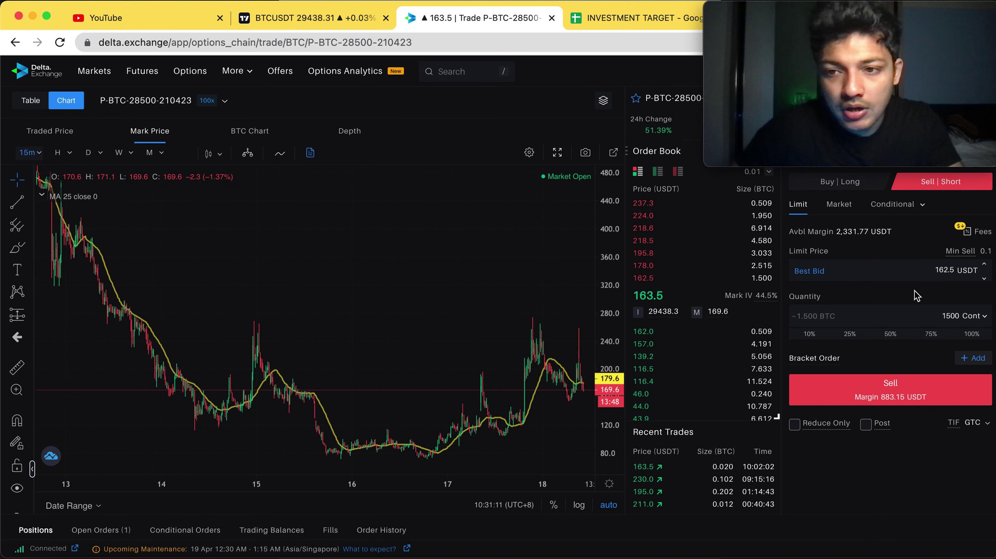
Step: Return to the options chain table and show the Open Orders list
click(29, 101)
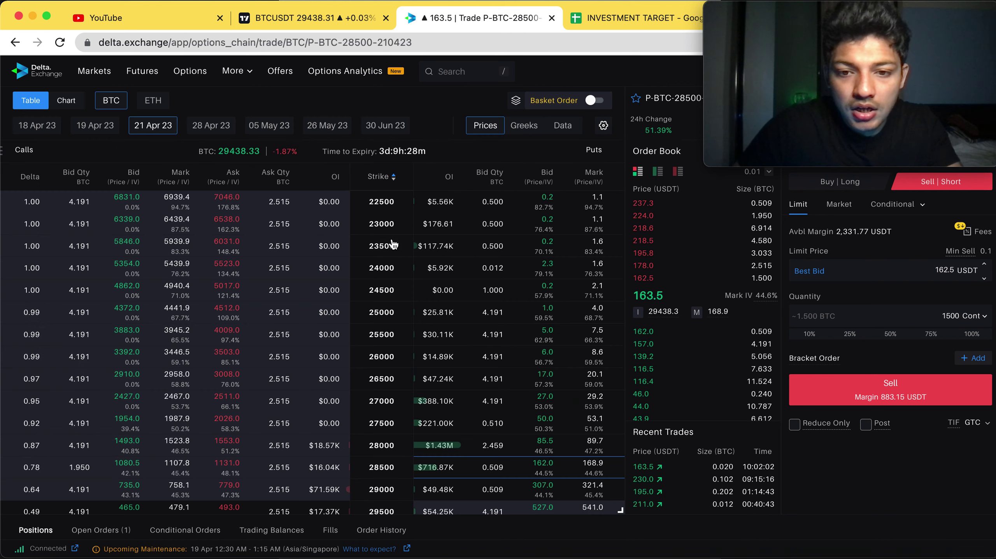
scroll(375, 244, down, 3)
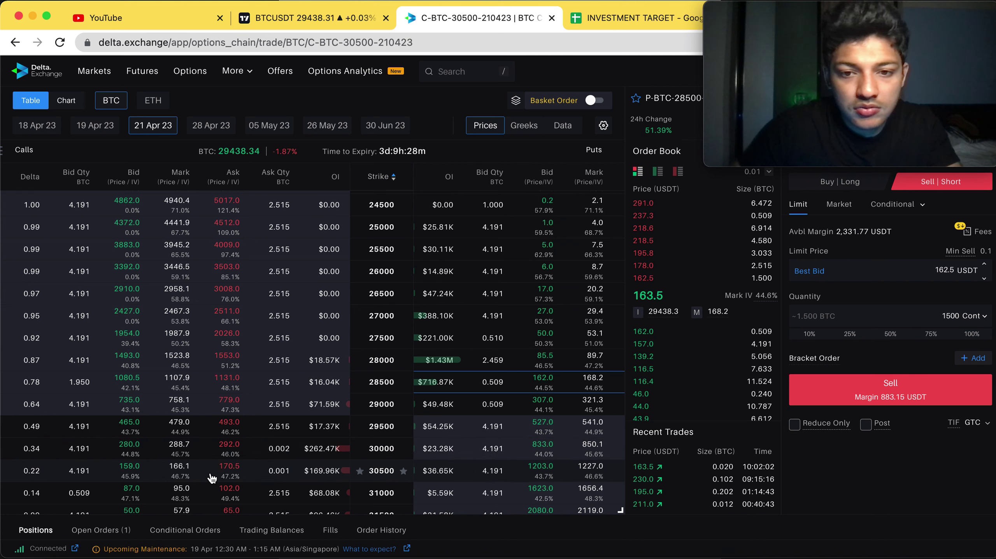
scroll(459, 379, down, 5)
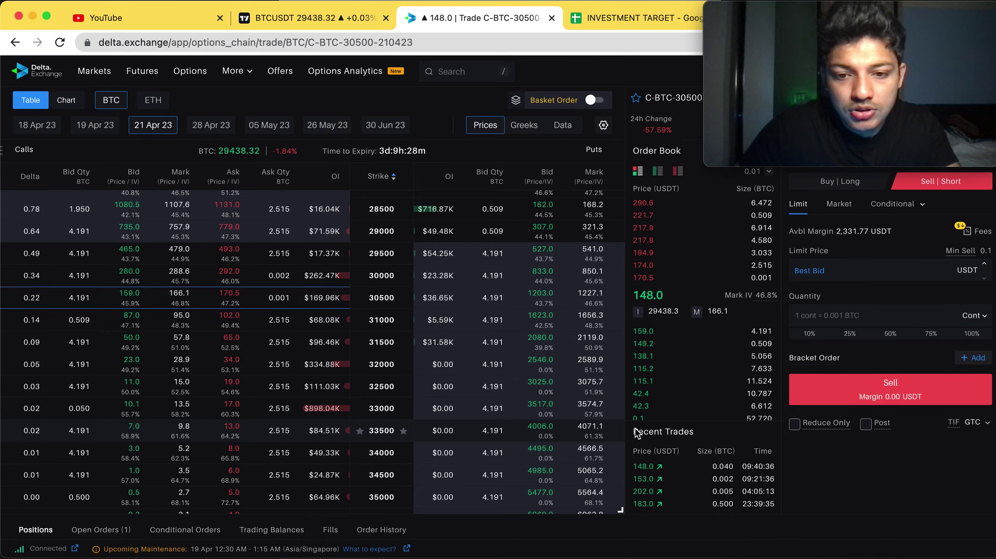
scroll(705, 457, down, 3)
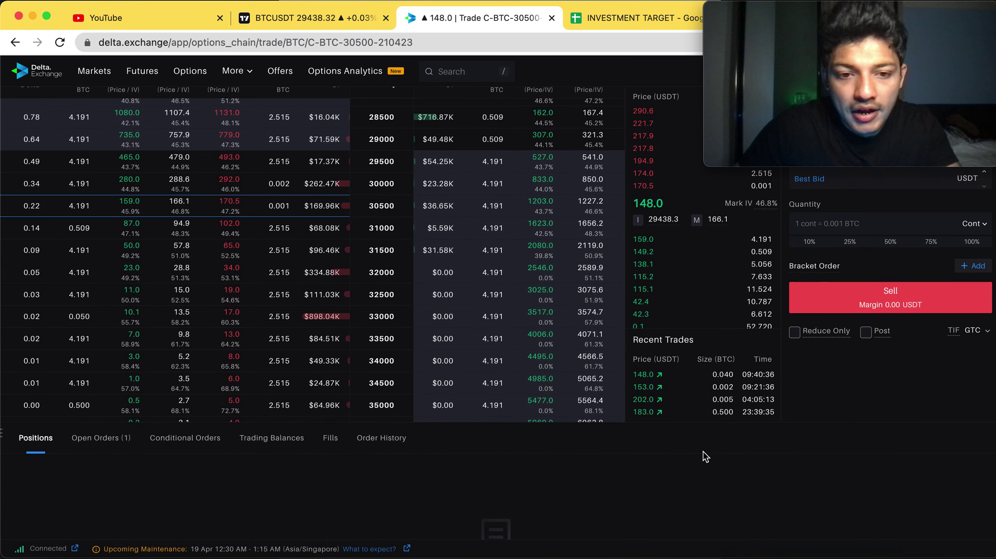
click(110, 442)
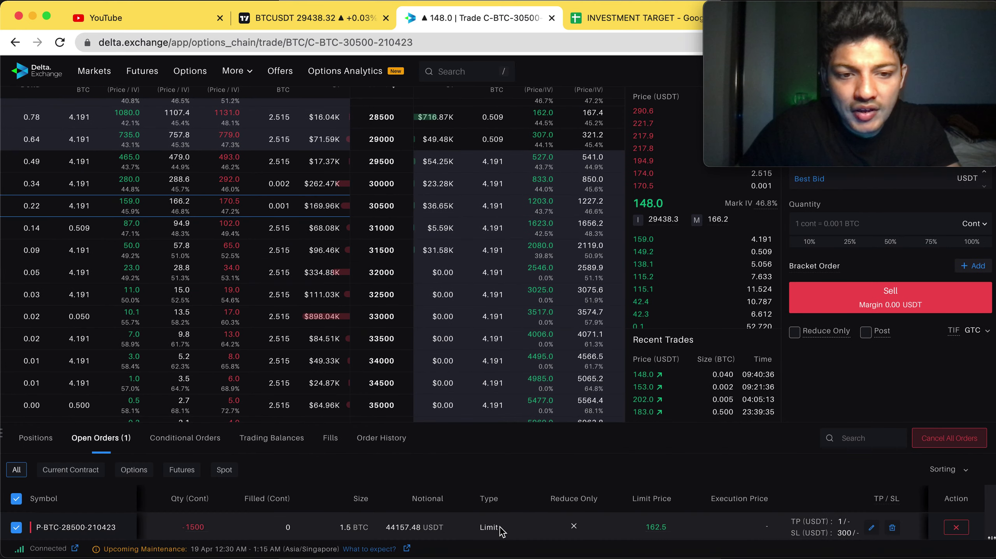
Step: Change the open 28500 put order's limit price to 162, then focus the ticket's limit price
click(653, 533)
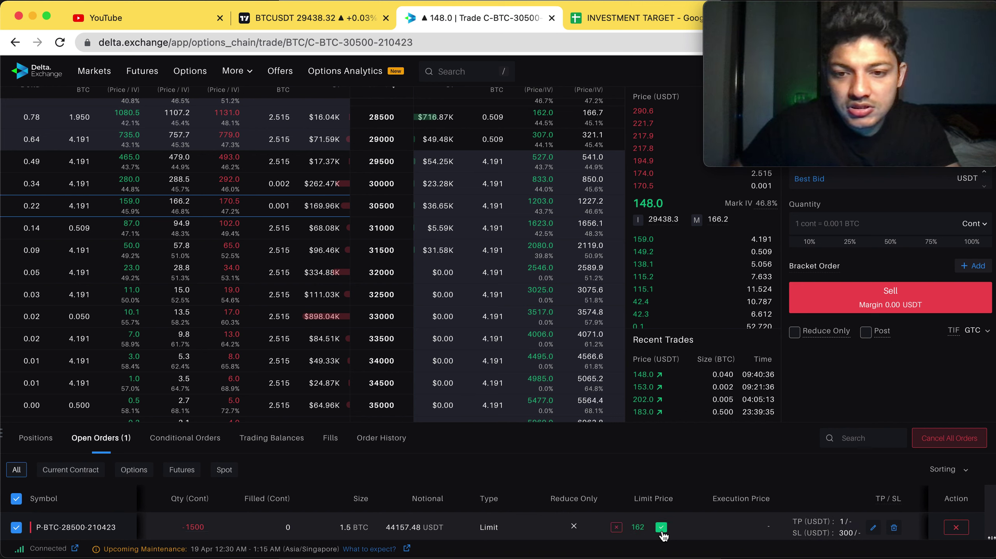
click(669, 527)
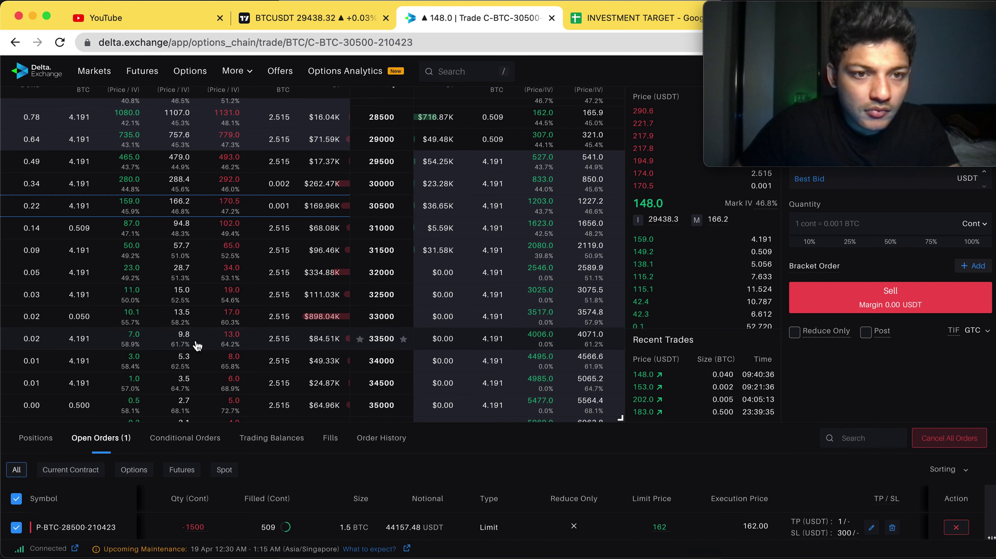
scroll(196, 345, up, 3)
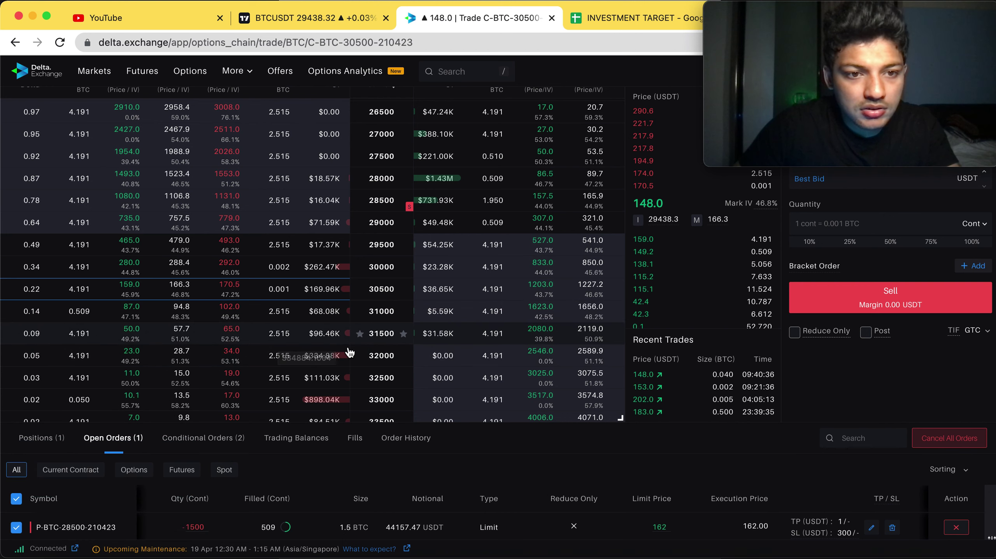
scroll(418, 380, up, 5)
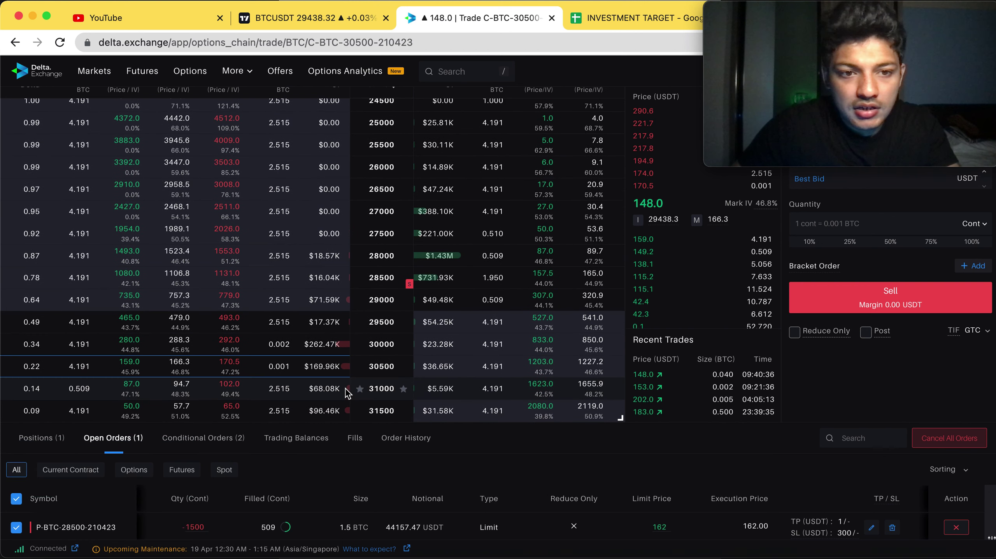
click(811, 179)
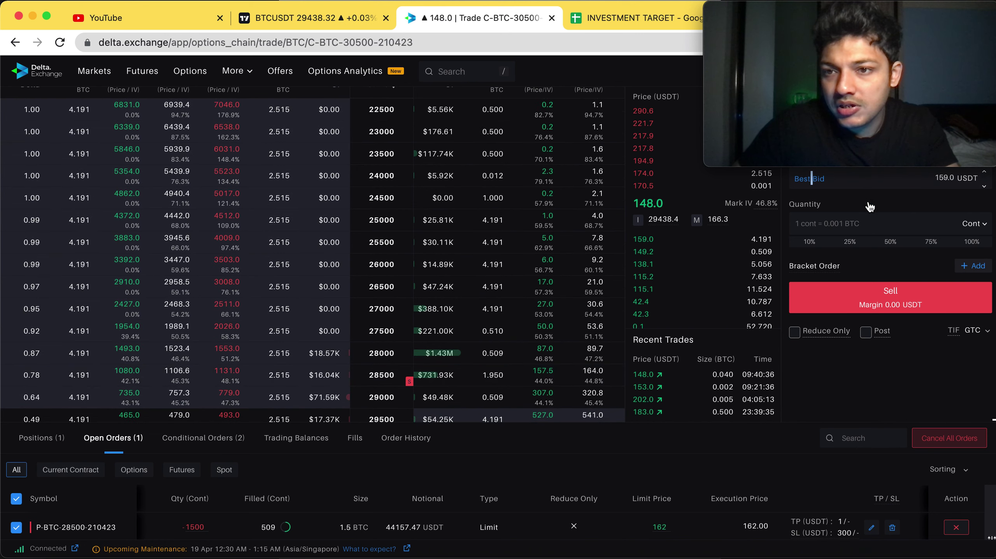
Step: Set the 30500 call sell ticket's quantity to 1500 contracts
drag(905, 83, 642, 118)
scroll(856, 169, up, 3)
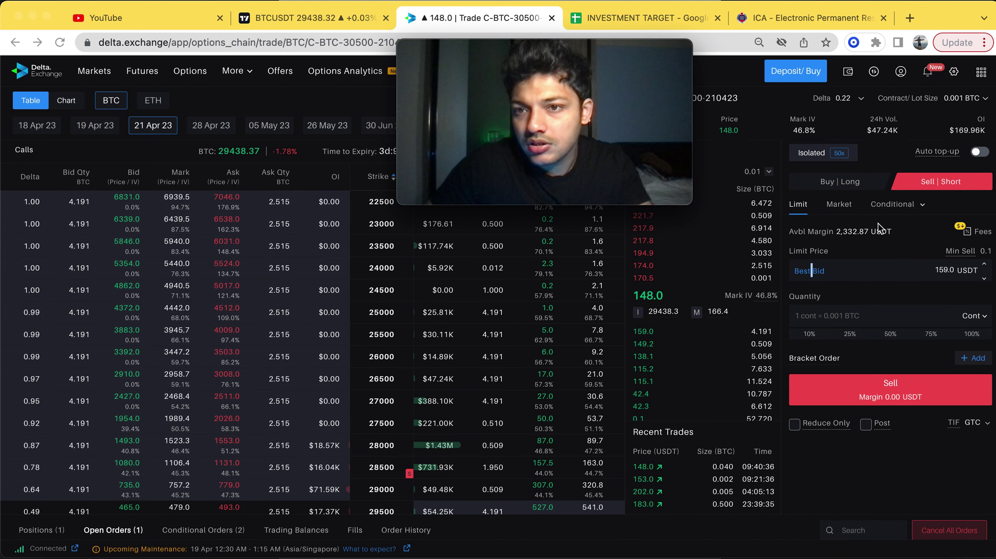
drag(556, 114, 864, 75)
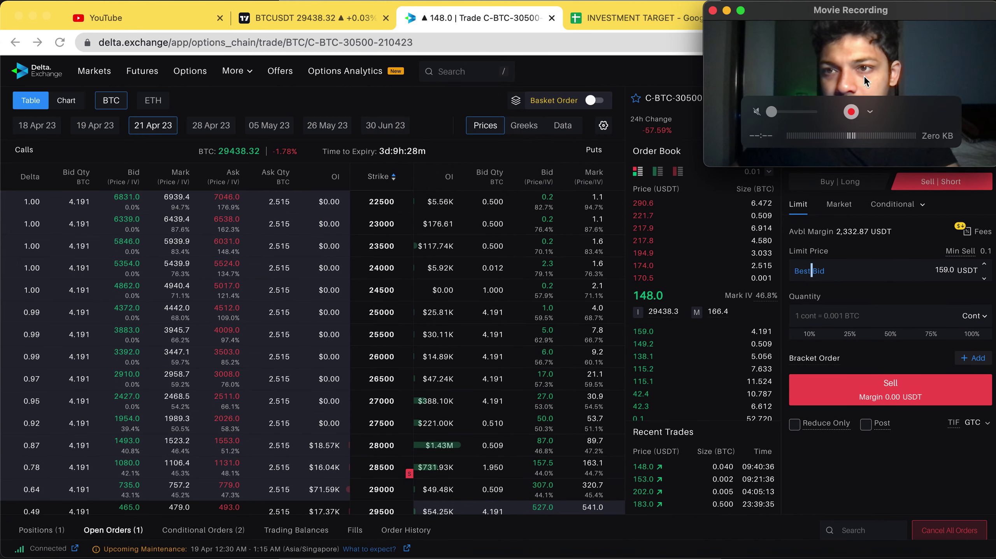
key(shift+End)
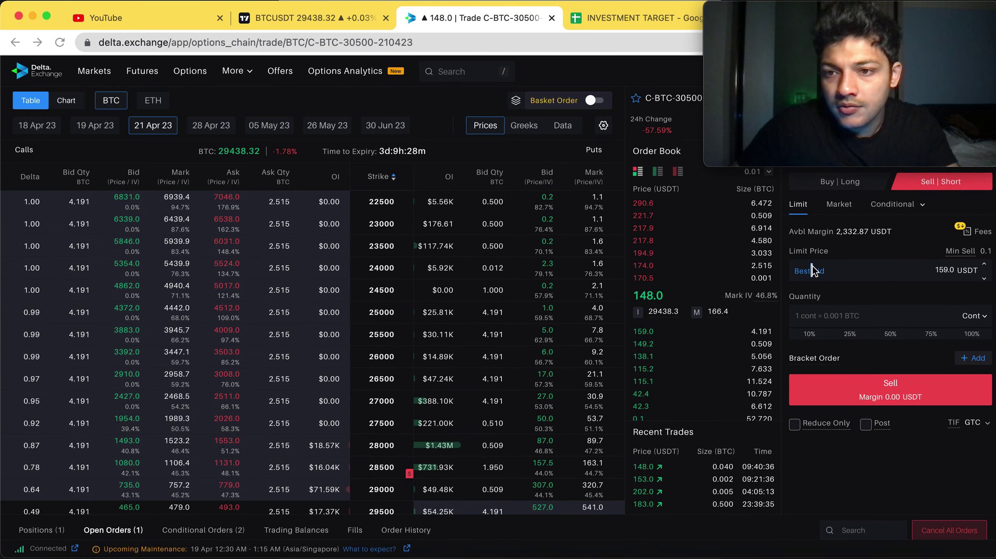
click(948, 312)
text(1500)
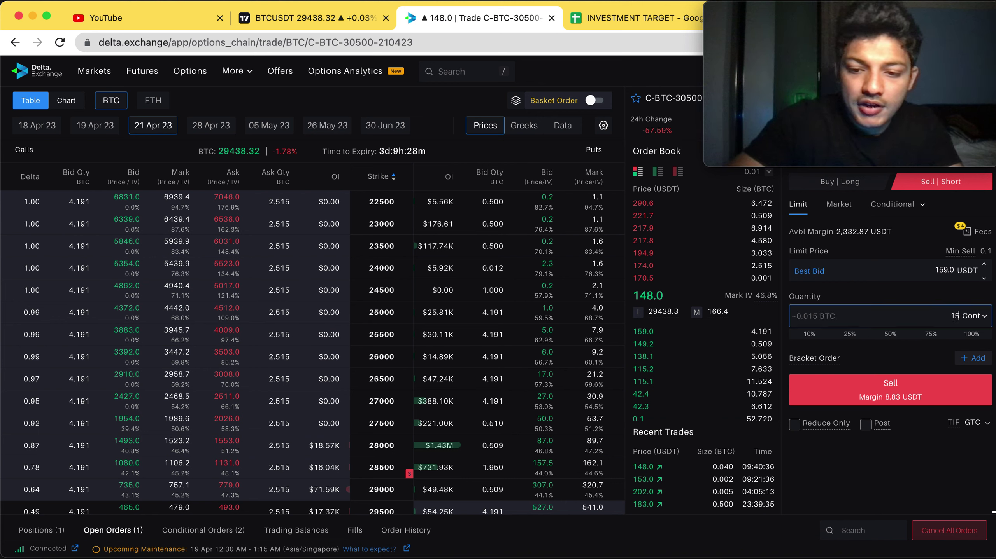
Step: Add a bracket with take-profit trigger 1 USDT and limit 5 USDT
click(973, 358)
click(941, 234)
text(1)
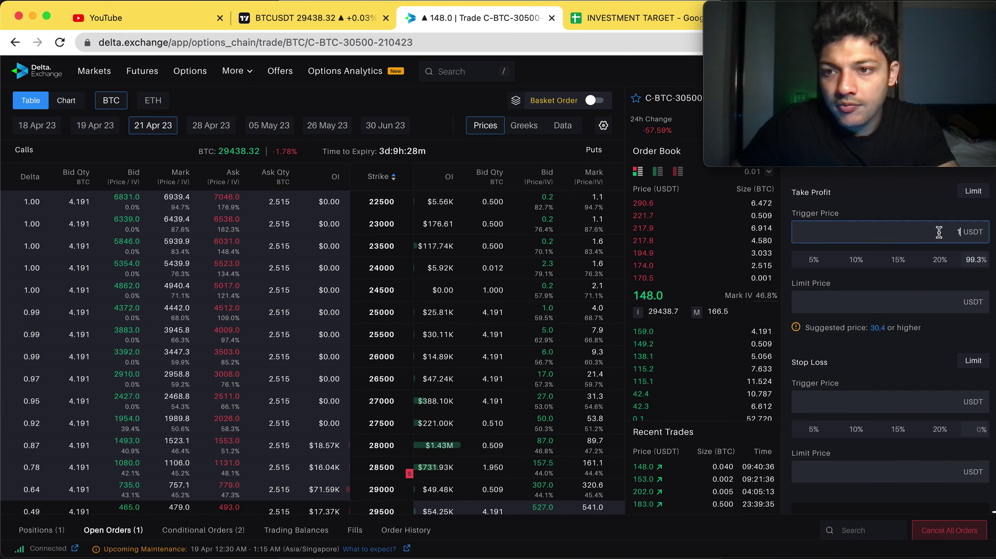
click(945, 302)
text(5)
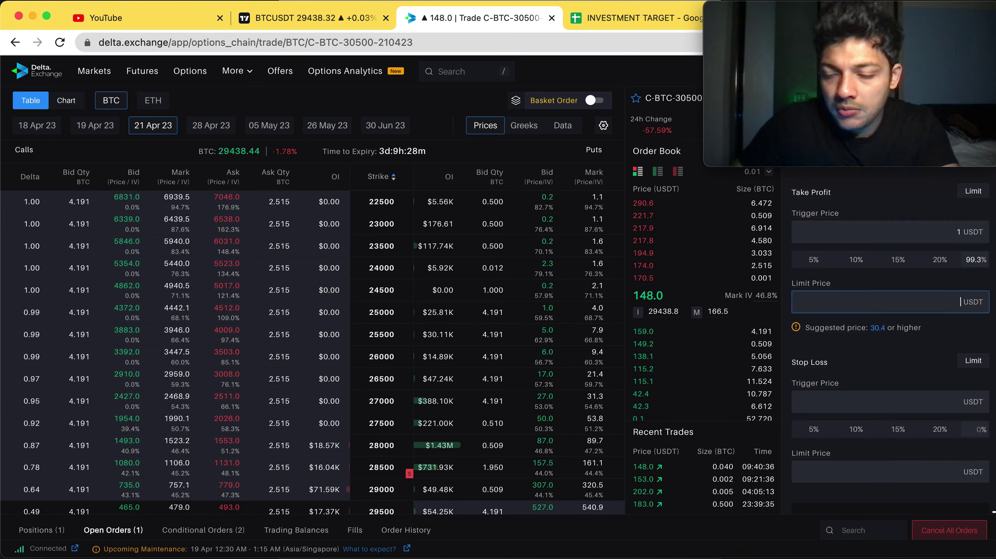
scroll(874, 423, down, 3)
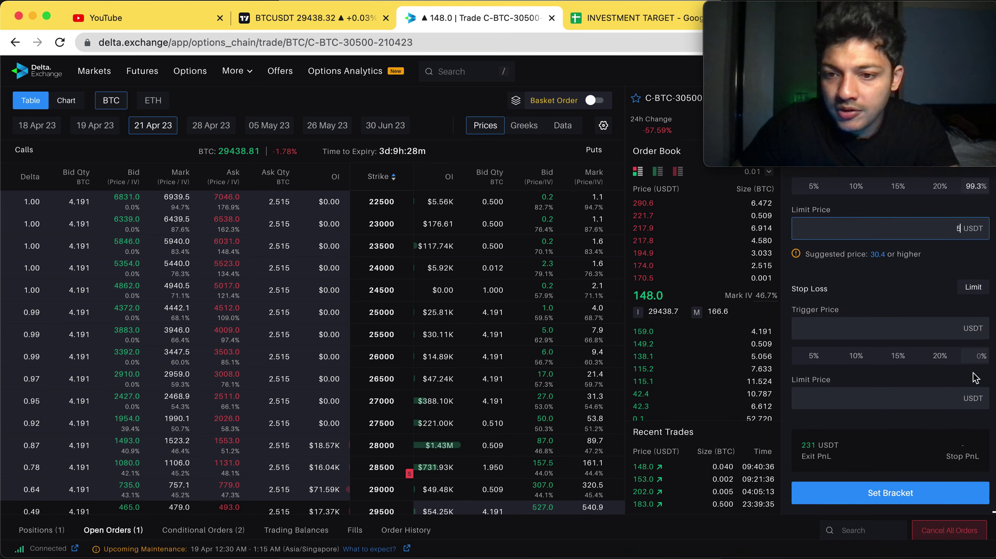
click(944, 333)
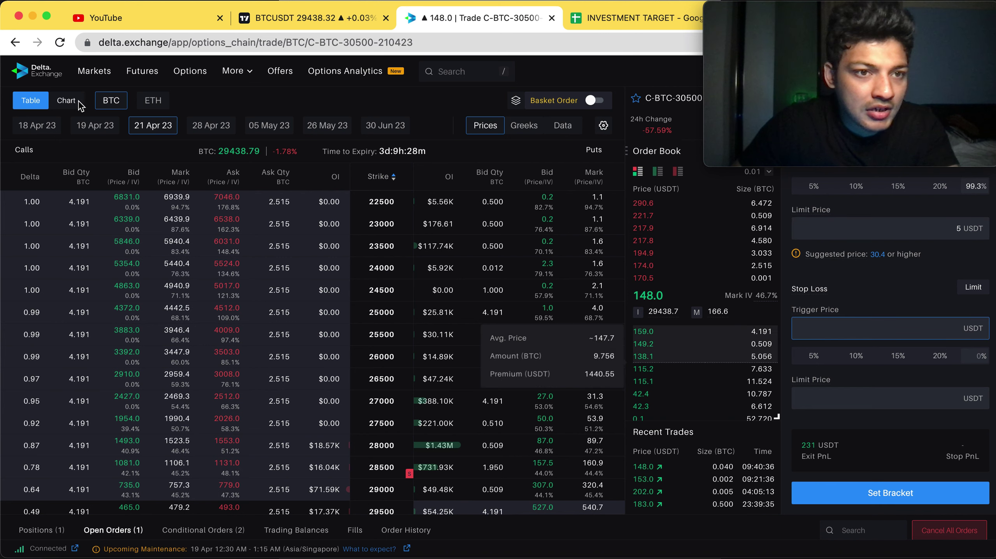
Step: On the 30500 call's chart view, enter a stop loss of 300 USDT trigger and 325 USDT limit
click(65, 101)
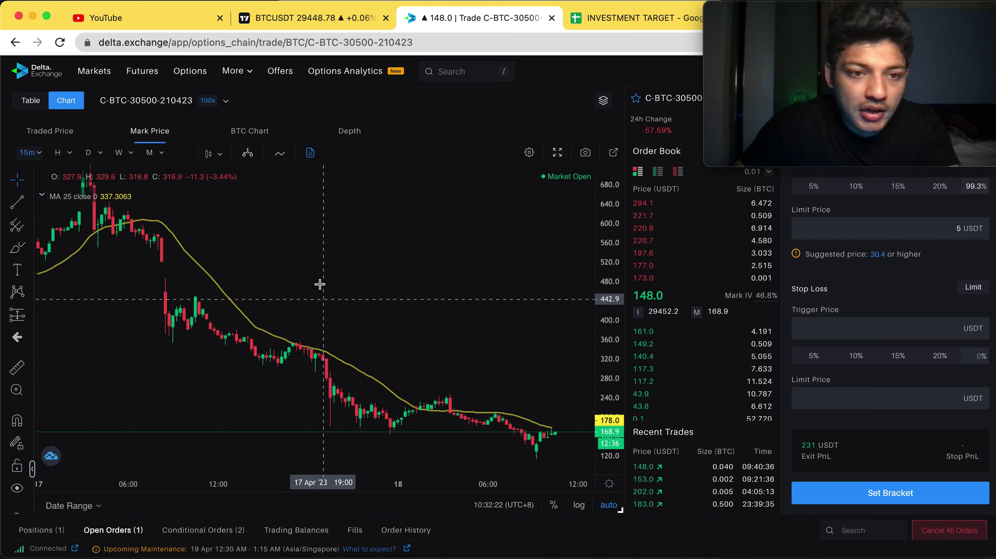
click(926, 328)
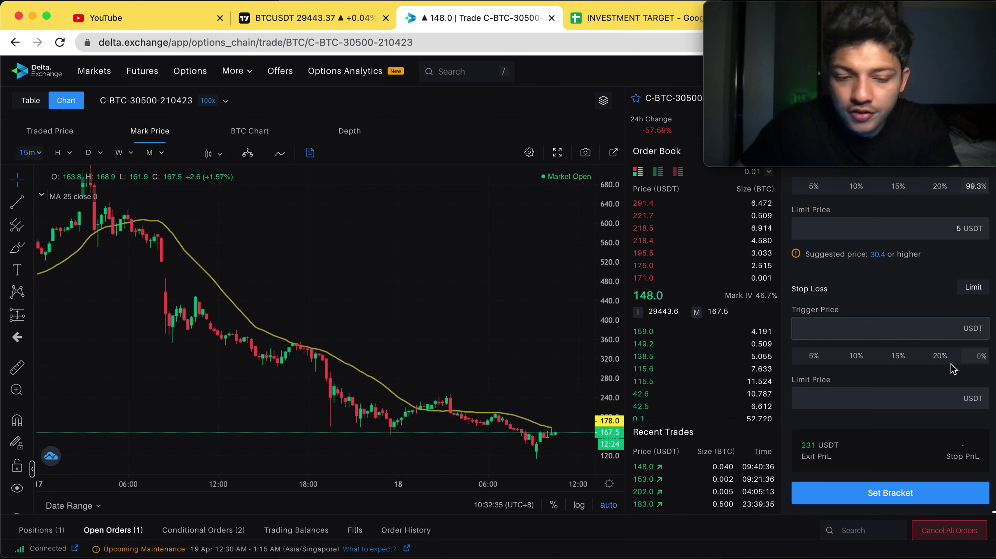
text(300)
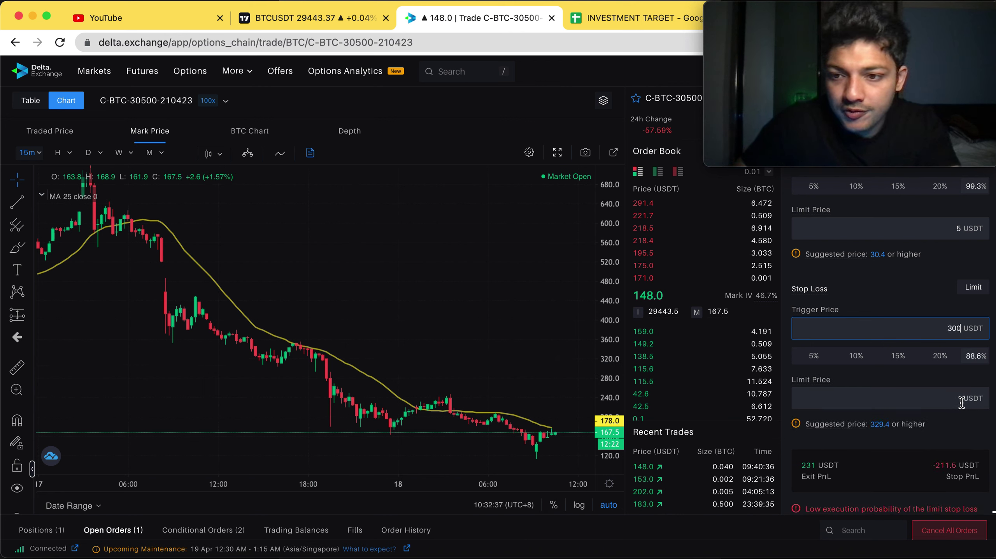
click(961, 403)
text(325)
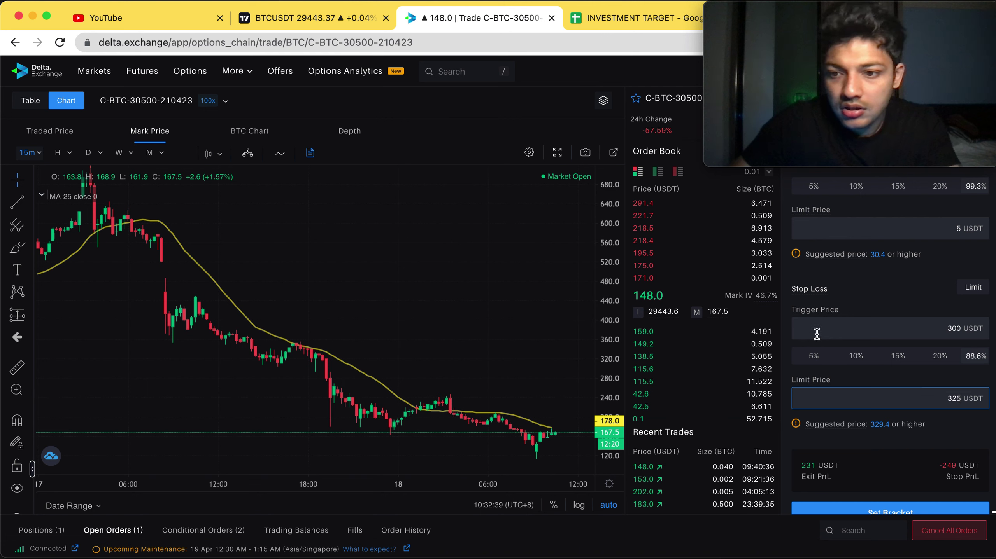
Step: Save the bracket and place the 1500-contract sell on the 30500 call, back to the options table
scroll(903, 371, down, 1)
click(892, 495)
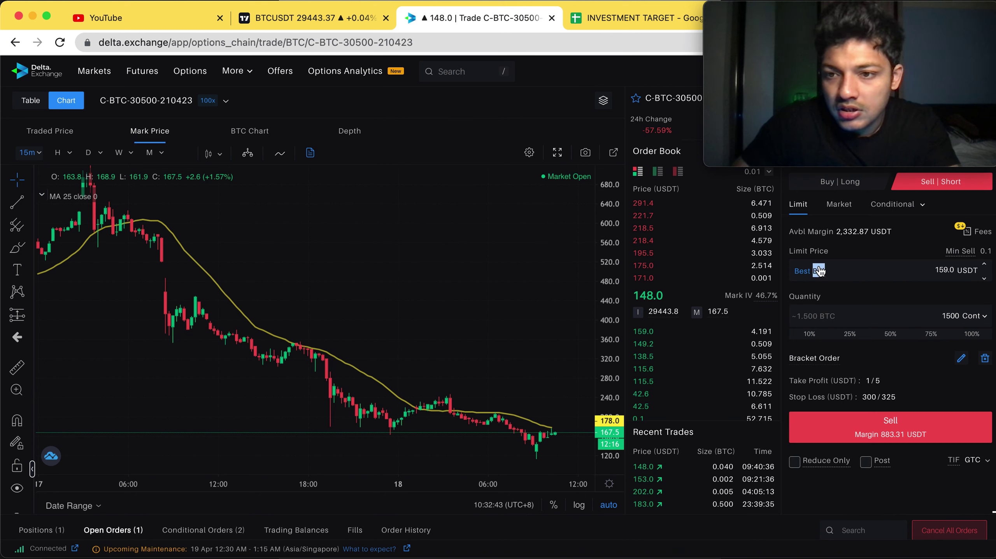
click(870, 426)
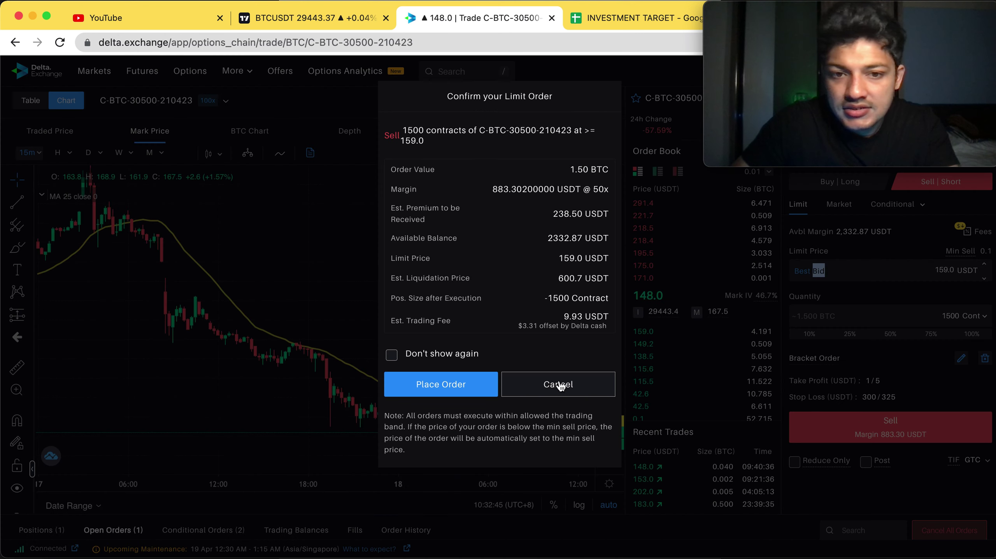
click(425, 394)
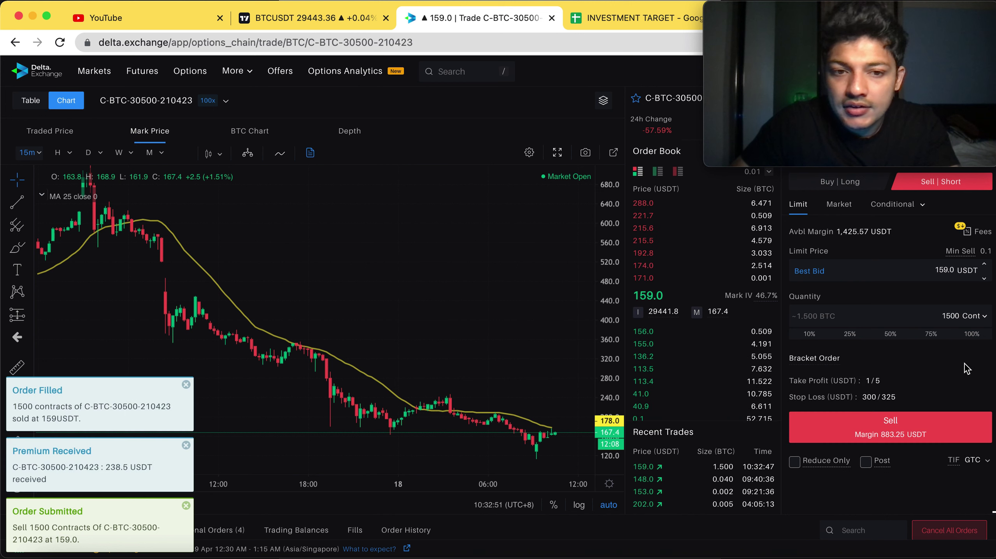
click(31, 103)
Step: Select the 28500 put in the options chain
scroll(511, 280, down, 3)
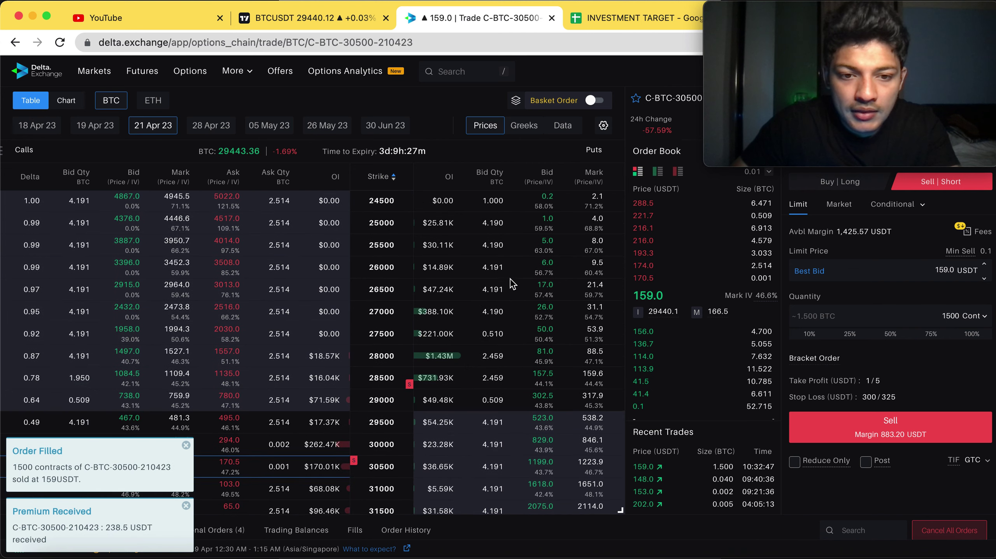
scroll(910, 306, down, 3)
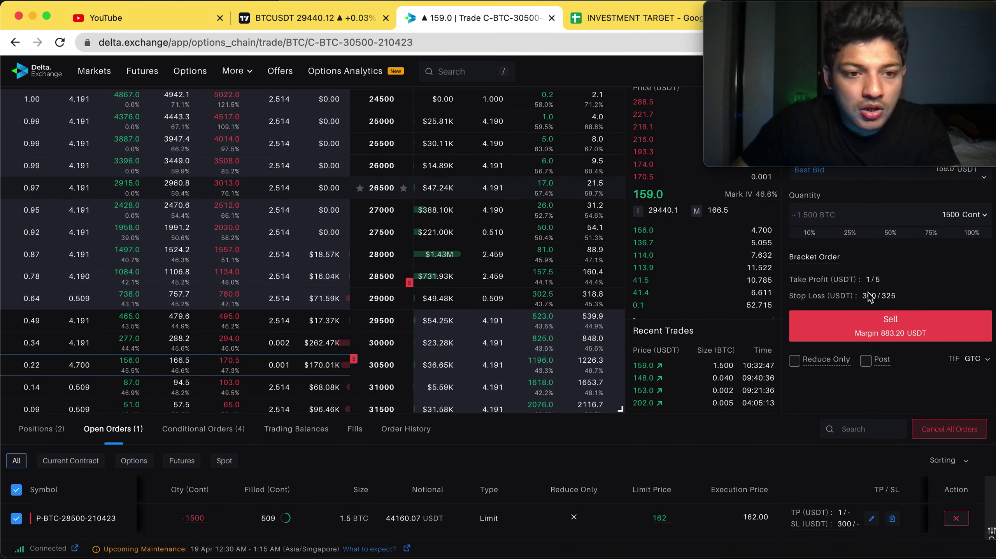
scroll(681, 458, down, 1)
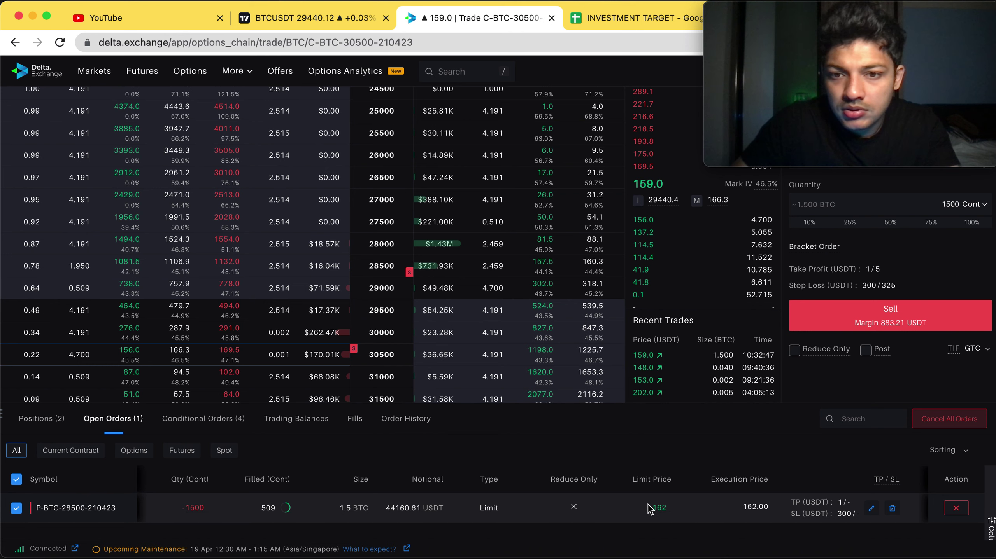
click(496, 273)
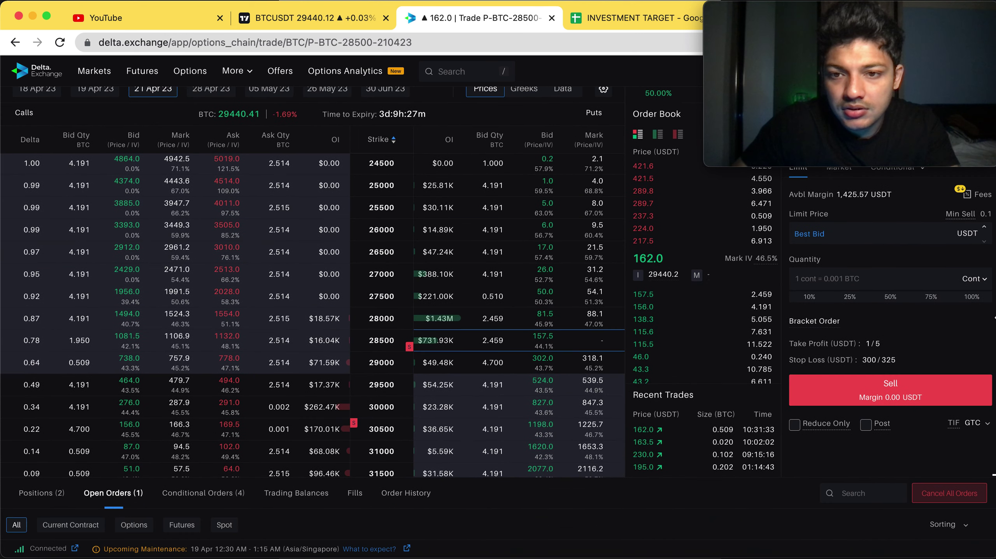
Step: Reprice the open 28500 put sell order from 162 to 157.5
scroll(683, 538, down, 2)
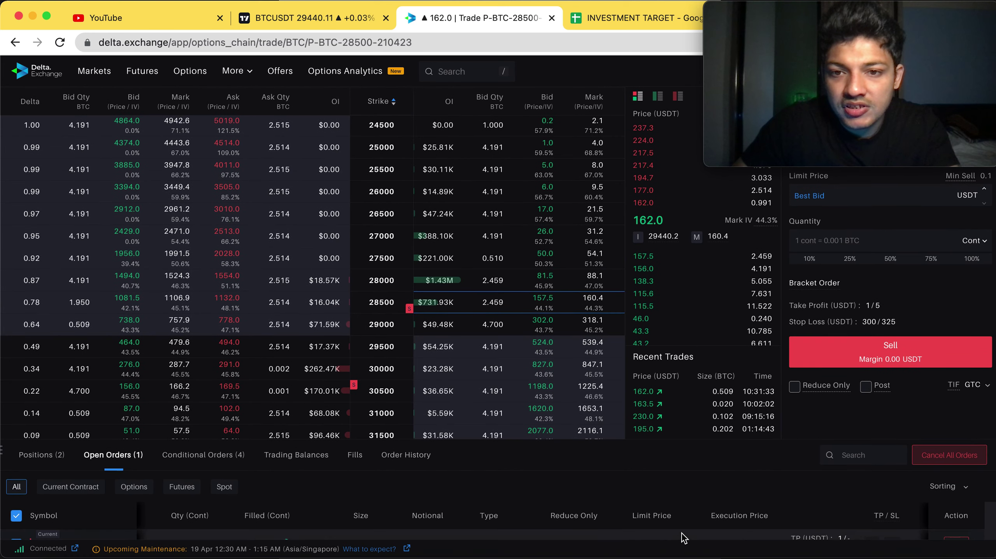
scroll(684, 538, down, 5)
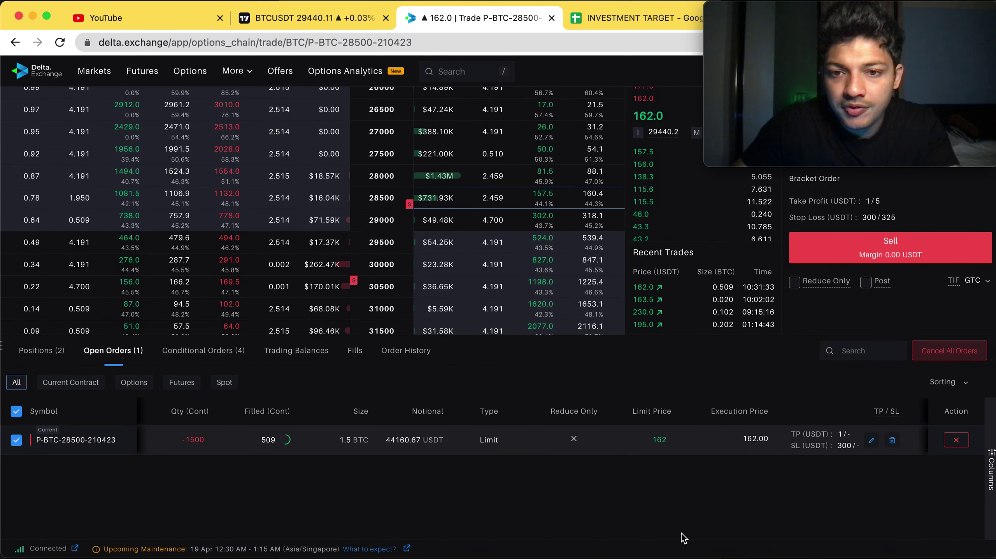
click(651, 441)
double_click(630, 442)
text(157.5)
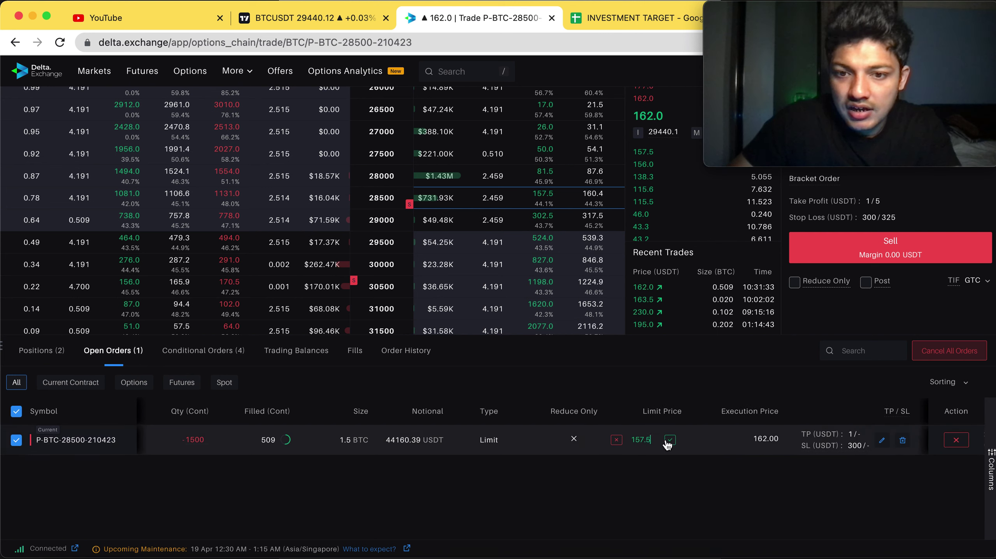
click(669, 440)
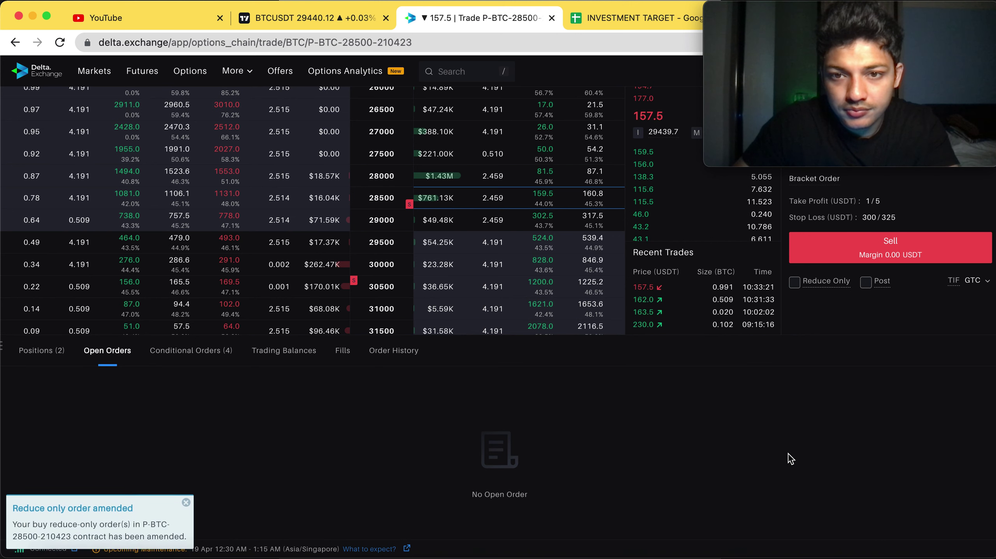
Step: Scroll to the Positions (2) list showing the short 30500 call and 28500 put
scroll(790, 459, up, 1)
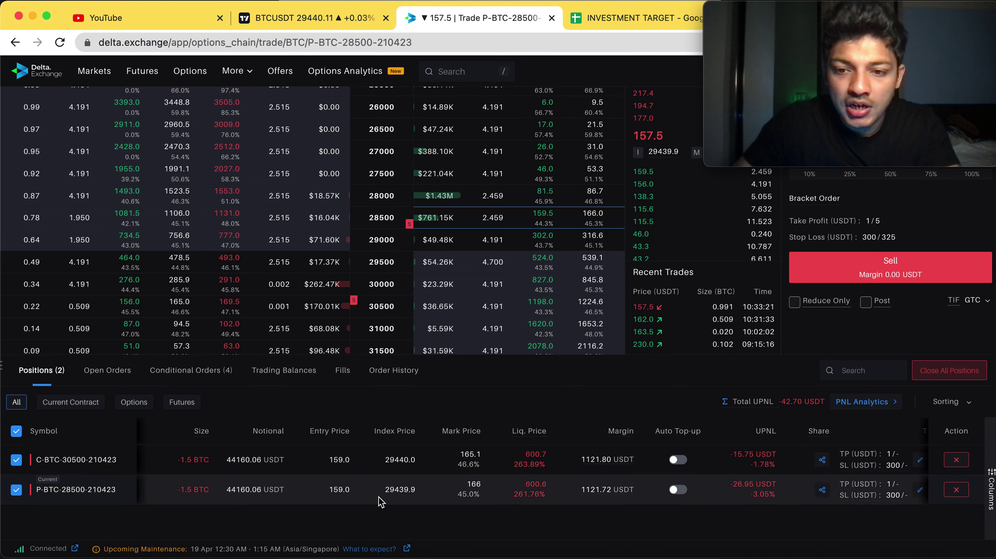
scroll(450, 478, up, 3)
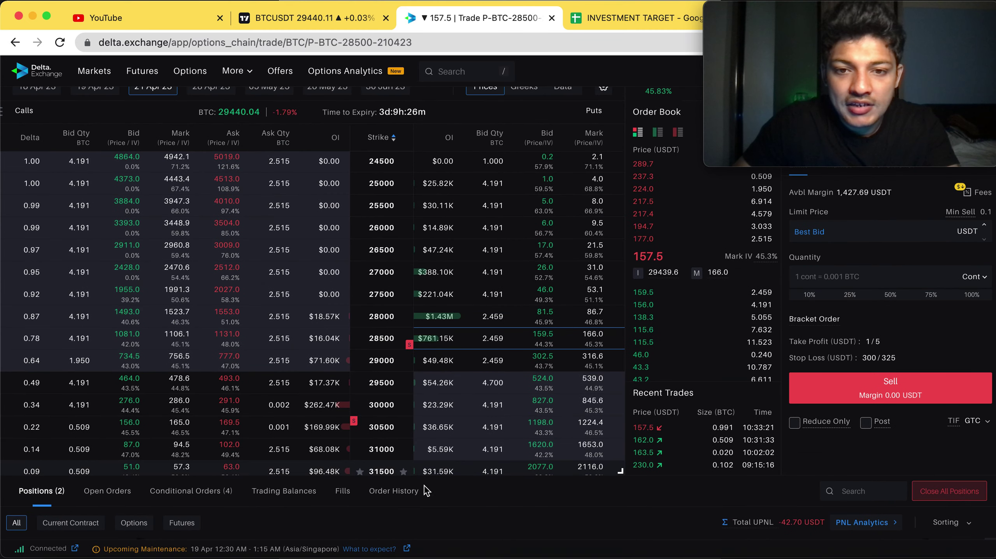
scroll(578, 519, down, 1)
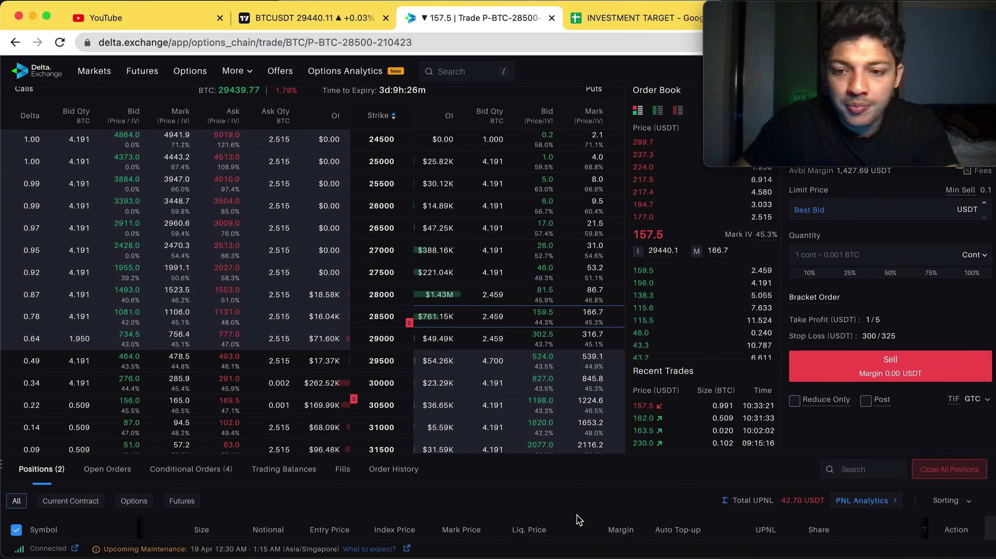
scroll(579, 521, down, 3)
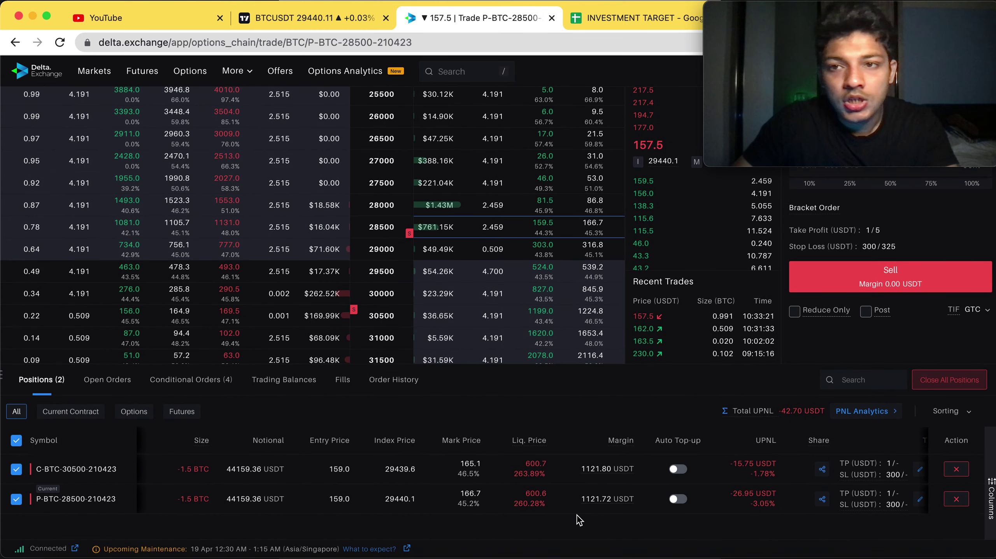
scroll(578, 520, up, 4)
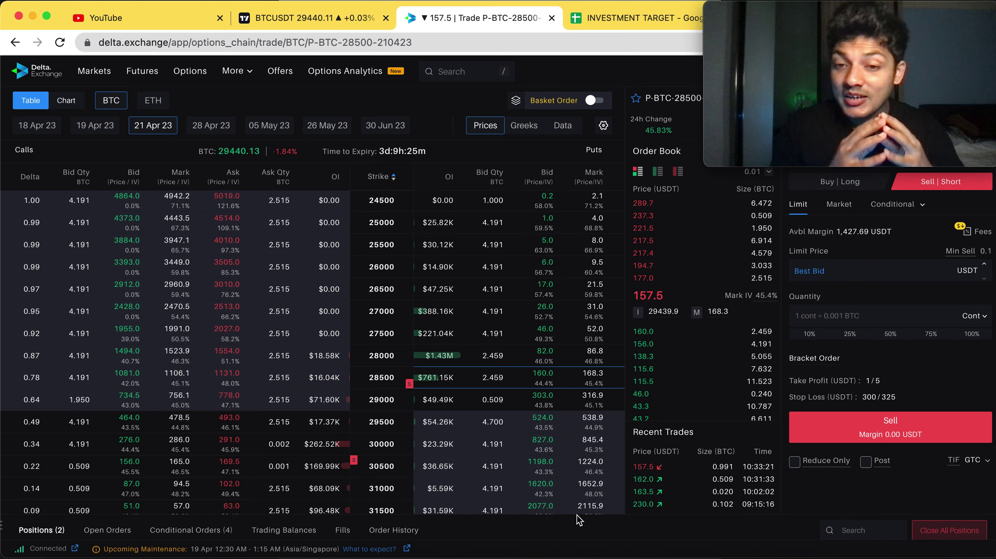
scroll(823, 482, down, 7)
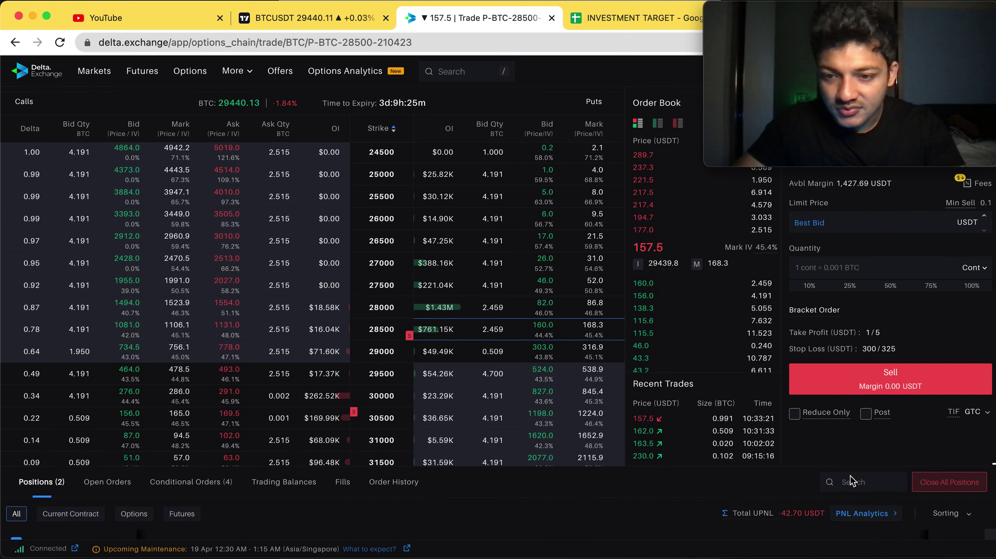
scroll(807, 395, up, 1)
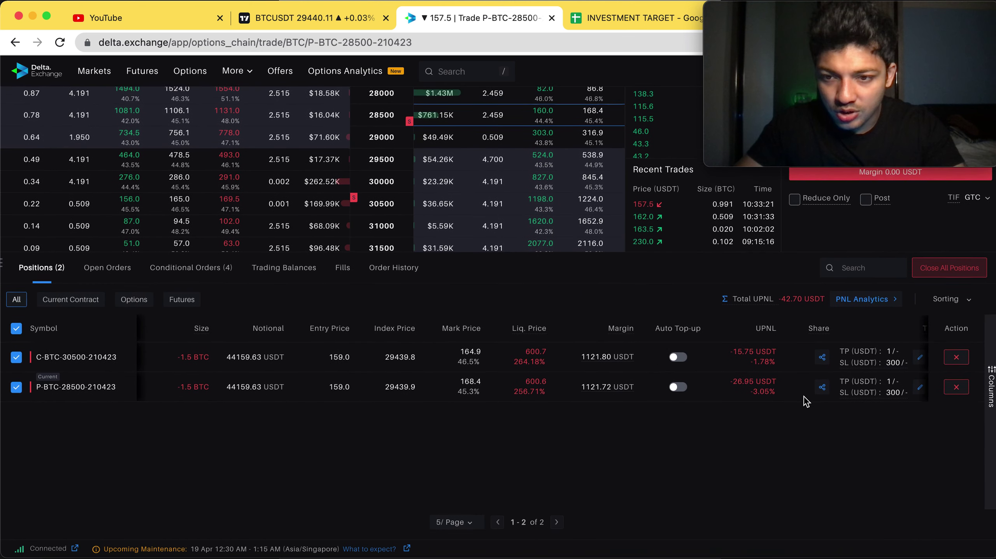
scroll(782, 371, right, 5)
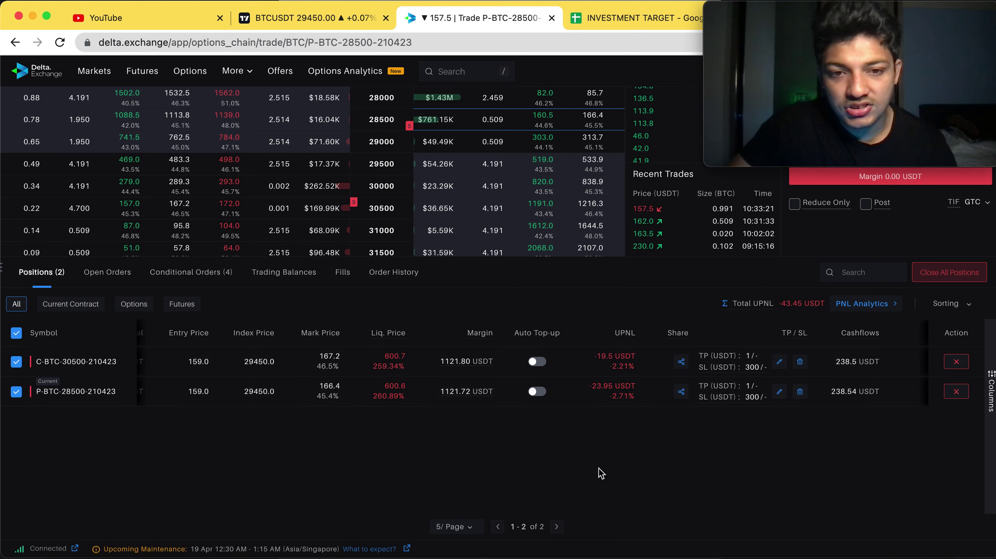
scroll(665, 453, up, 7)
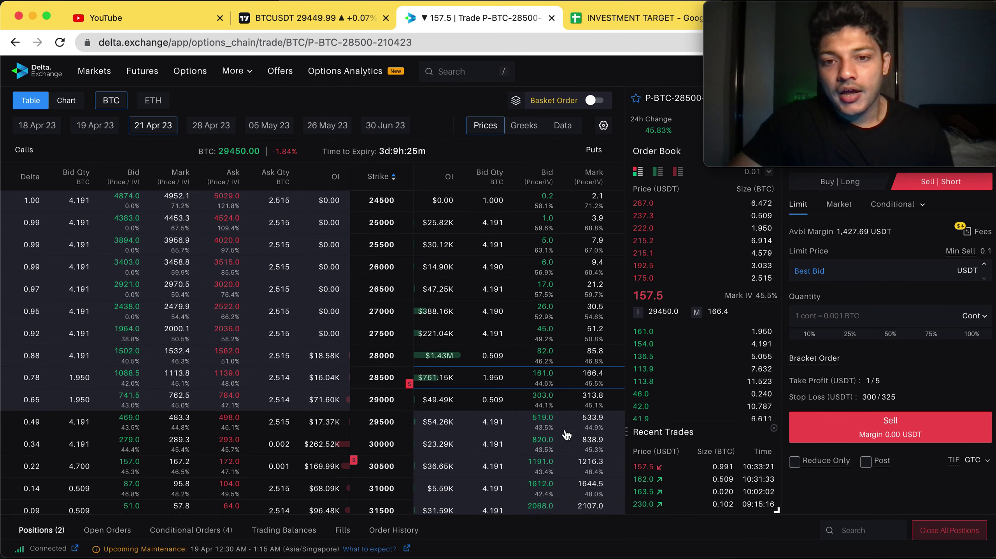